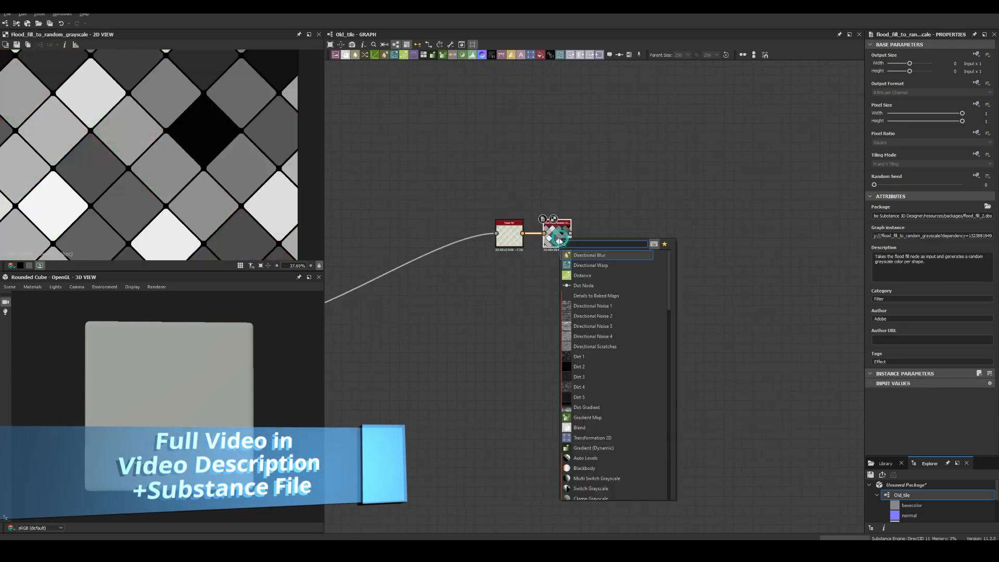
Add a Distance node after the Flood Fill to Random Grayscale node.
{"action": "left_click", "coordinate": [583, 275]}
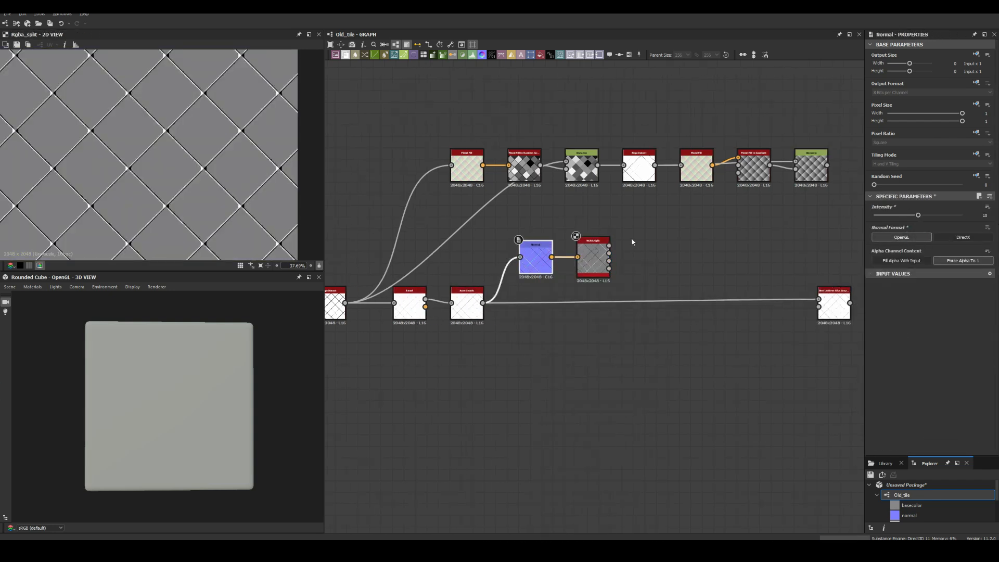
{"action": "scroll", "coordinate": [631, 239], "scroll_direction": "up", "scroll_amount": 3}
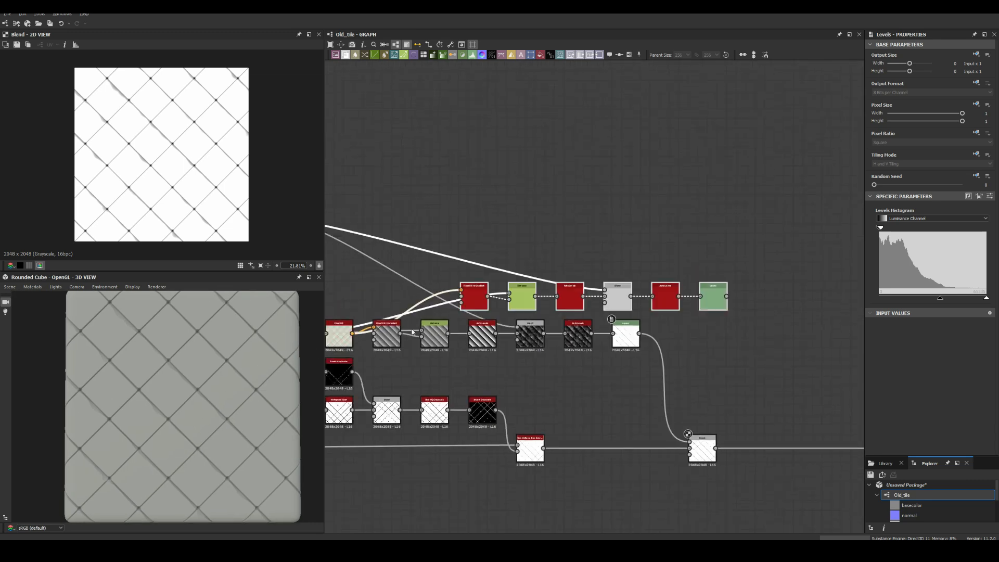
Duplicate the Flood Fill to Gradient row and set its Distance node's maximum distance to 256.
{"action": "left_click", "coordinate": [778, 472]}
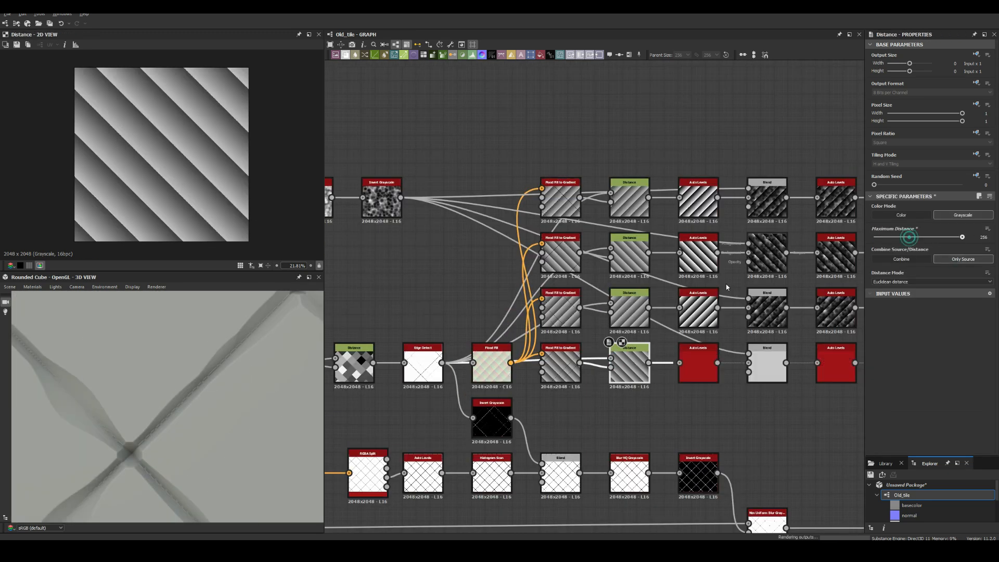
{"action": "left_click", "coordinate": [630, 258]}
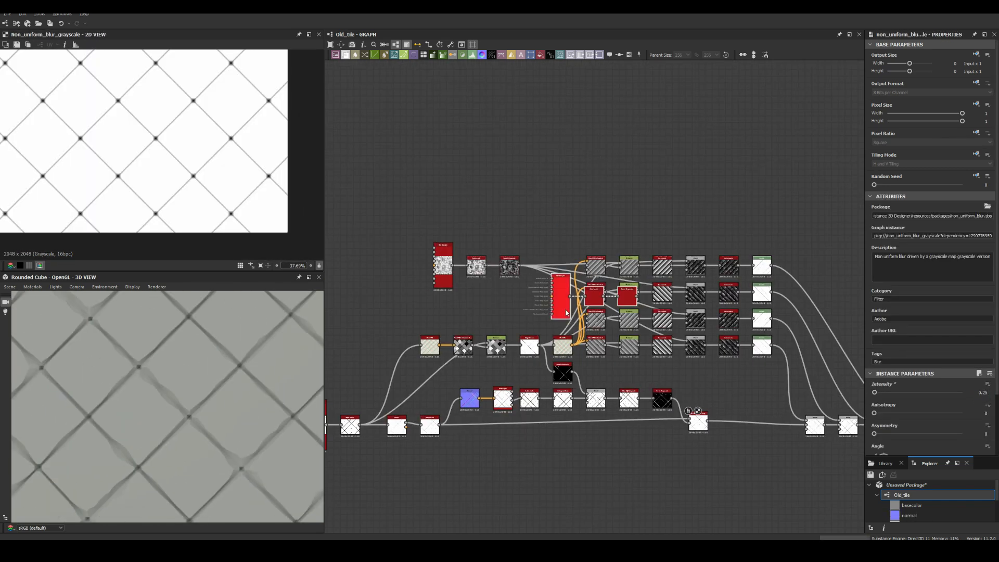
Raise the duplicated Tile Sampler's random seed and lower the second gradient row's Blend opacity to 0.63.
{"action": "left_click_drag", "start_coordinate": [907, 186], "coordinate": [962, 185]}
{"action": "double_click", "coordinate": [446, 122]}
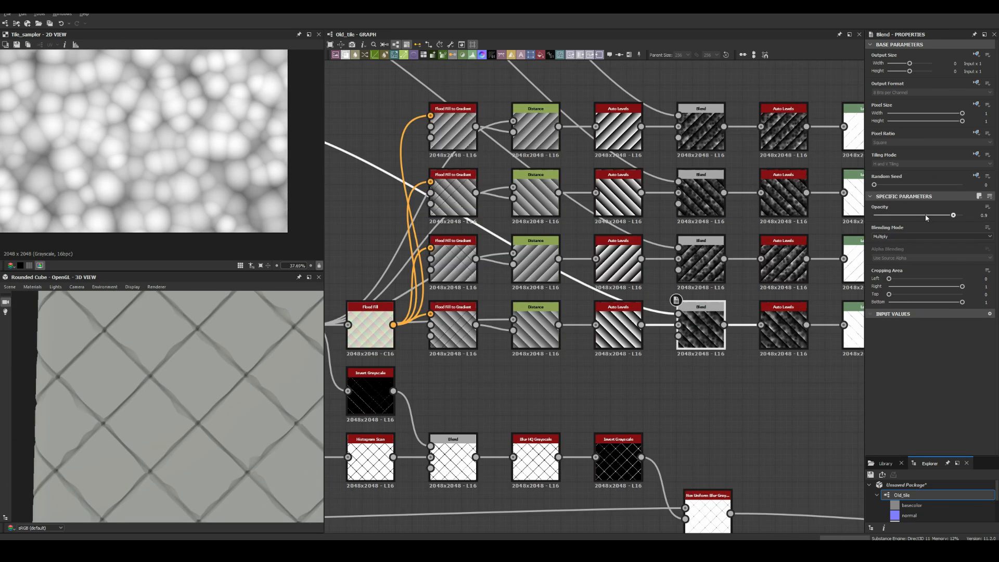
{"action": "double_click", "coordinate": [698, 167]}
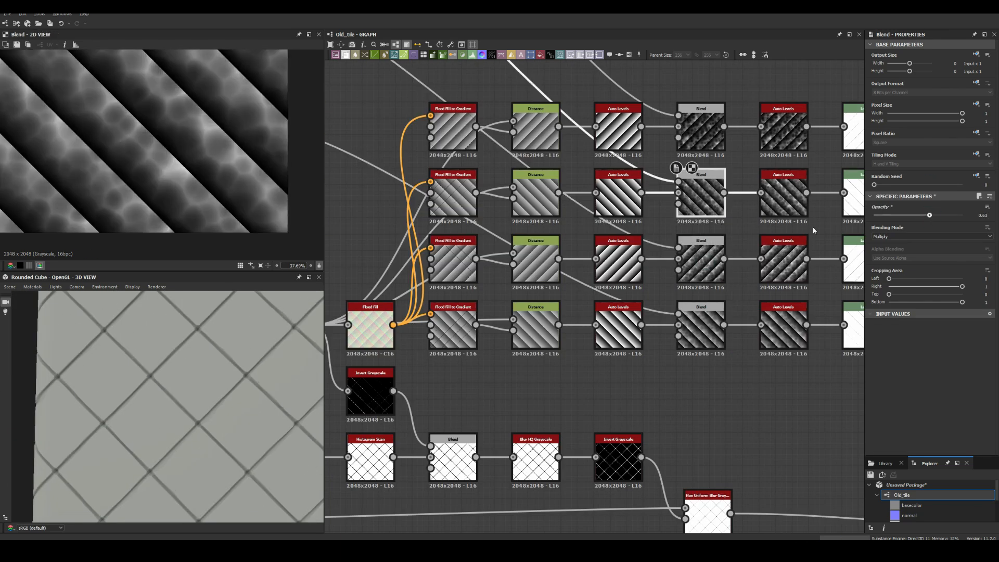
{"action": "left_click", "coordinate": [354, 263]}
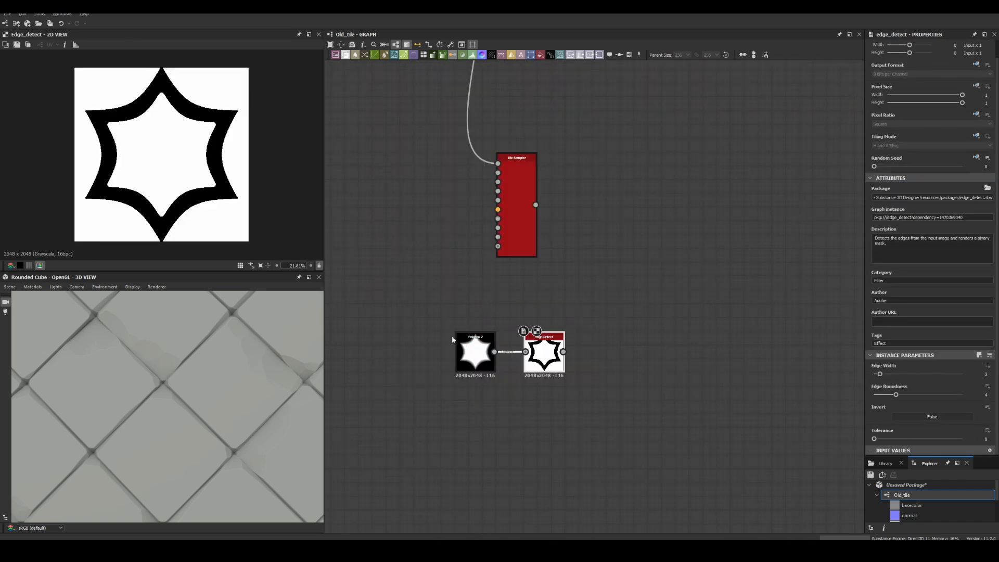
Reduce the scale of the Polygon 2 star that feeds the Edge Detect node.
{"action": "scroll", "coordinate": [886, 416], "scroll_direction": "down", "scroll_amount": 2}
{"action": "left_click_drag", "start_coordinate": [962, 368], "coordinate": [948, 369]}
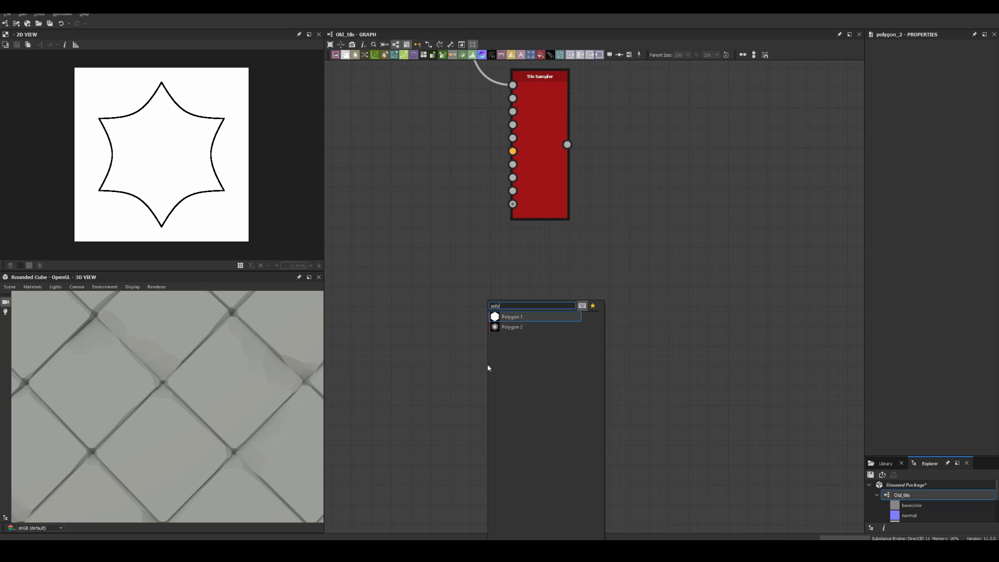
Combine the Polygon 1 triangle with its rotated copy using Add (Linear Dodge), and delete the extra Transformation 2D after the Blend.
{"action": "left_click", "coordinate": [890, 236]}
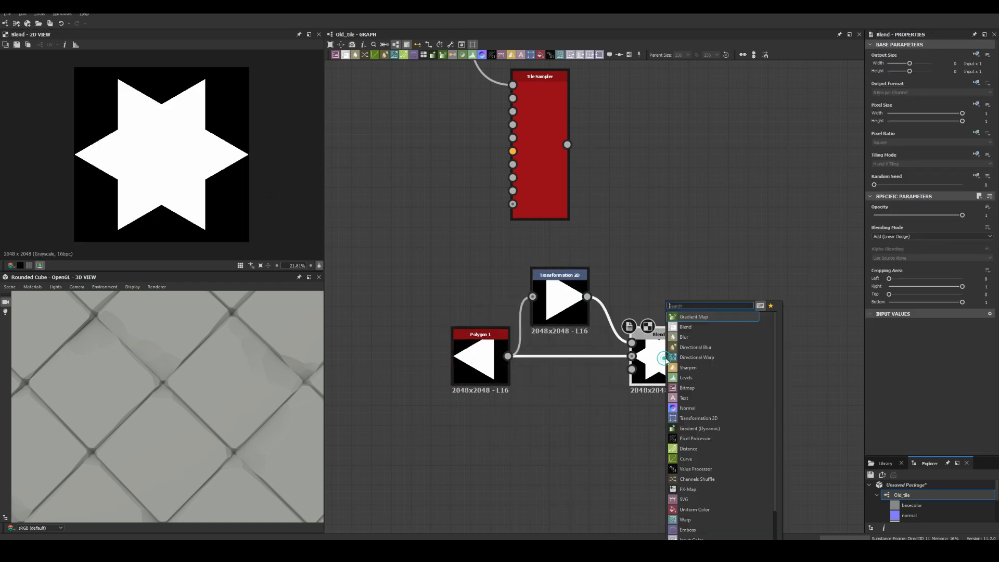
{"action": "left_click", "coordinate": [972, 175]}
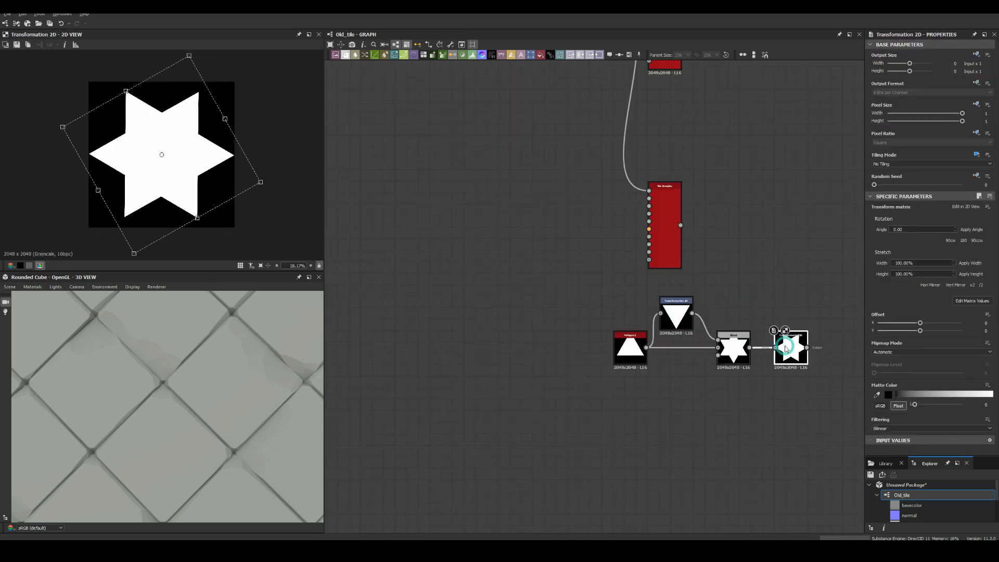
{"action": "key", "text": "Delete"}
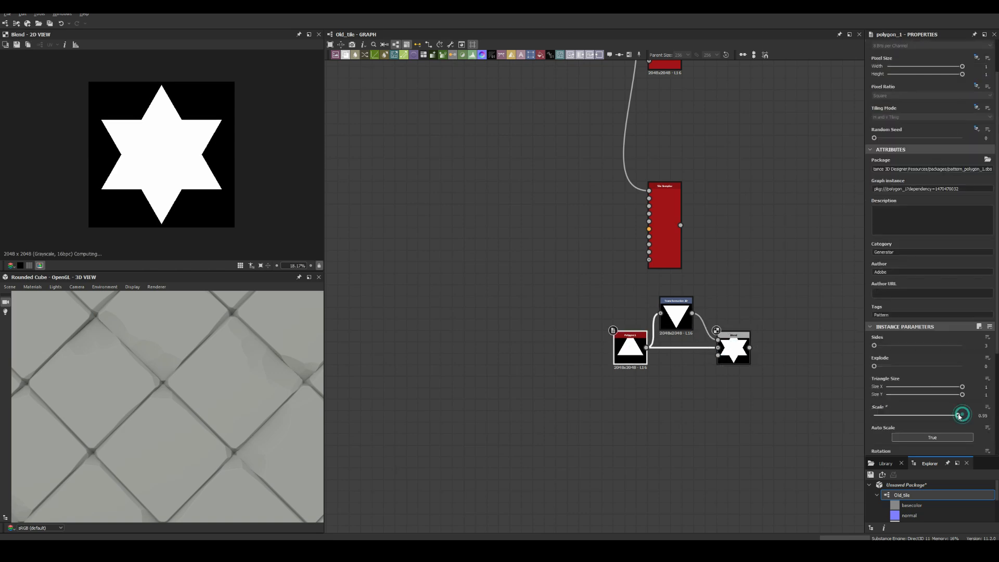
Add an Edge Detect node after the six-pointed star's Blend.
{"action": "left_click_drag", "start_coordinate": [749, 348], "coordinate": [747, 359]}
{"action": "type", "text": "edge"}
{"action": "key", "text": "Return"}
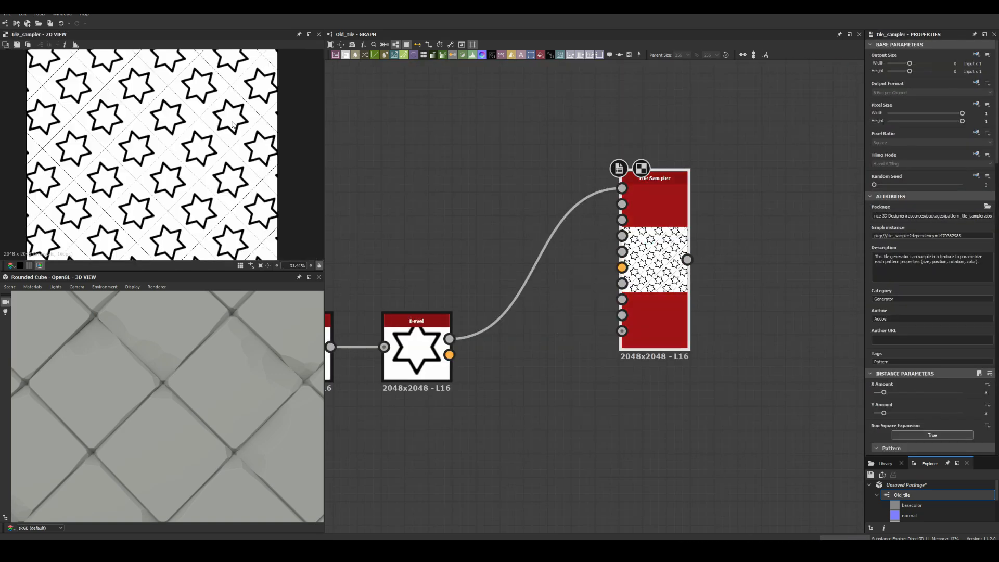
Route the beveled star through Invert Grayscale into the Tile Sampler's first pattern input and set the position offset to 0.
{"action": "left_click_drag", "start_coordinate": [449, 338], "coordinate": [619, 204]}
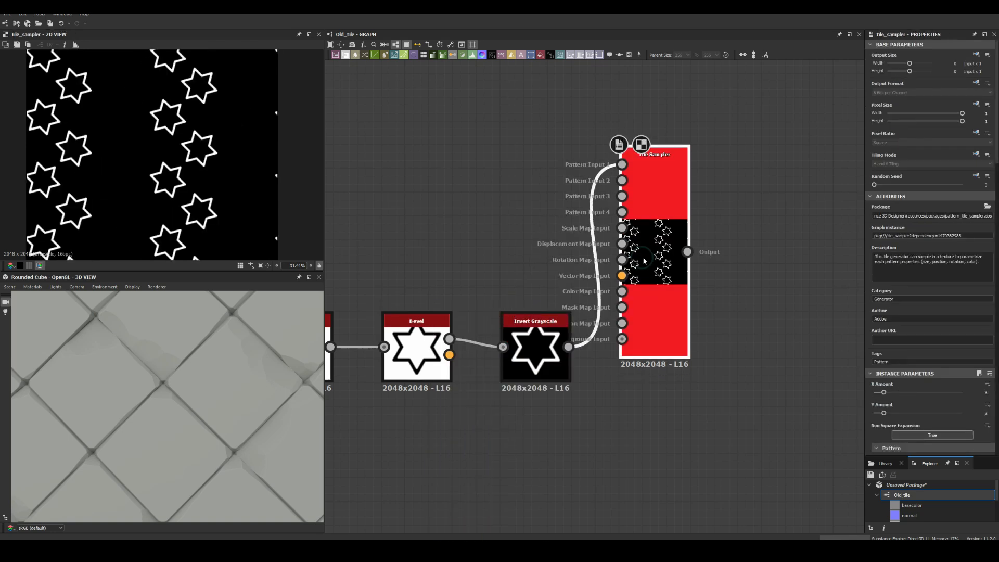
{"action": "scroll", "coordinate": [927, 260], "scroll_direction": "up", "scroll_amount": 5}
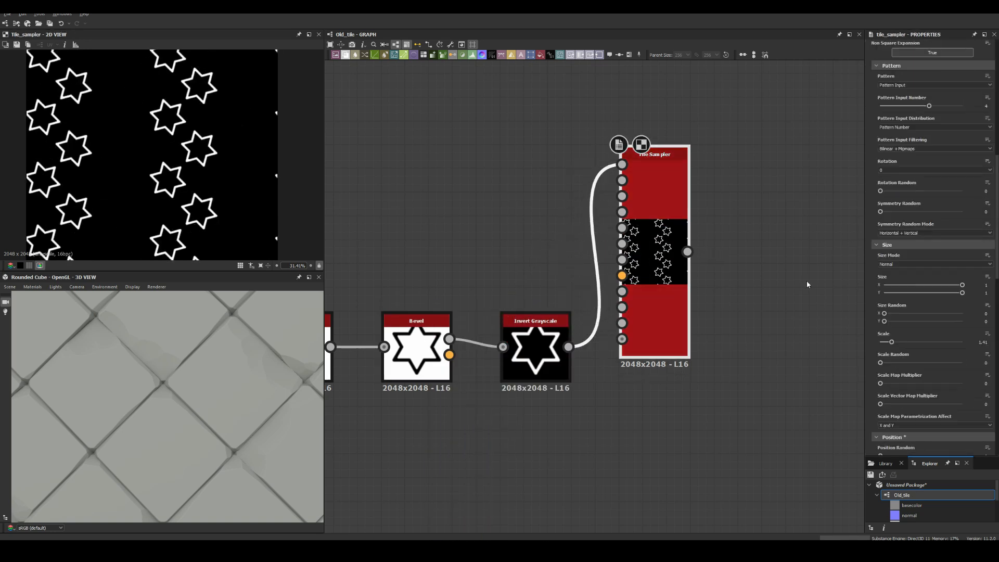
{"action": "scroll", "coordinate": [657, 290], "scroll_direction": "down", "scroll_amount": 5}
{"action": "middle_click_drag", "start_coordinate": [545, 267], "coordinate": [544, 304]}
{"action": "scroll", "coordinate": [931, 208], "scroll_direction": "up", "scroll_amount": 3}
{"action": "left_click_drag", "start_coordinate": [978, 150], "coordinate": [992, 153]}
{"action": "scroll", "coordinate": [926, 312], "scroll_direction": "up", "scroll_amount": 5}
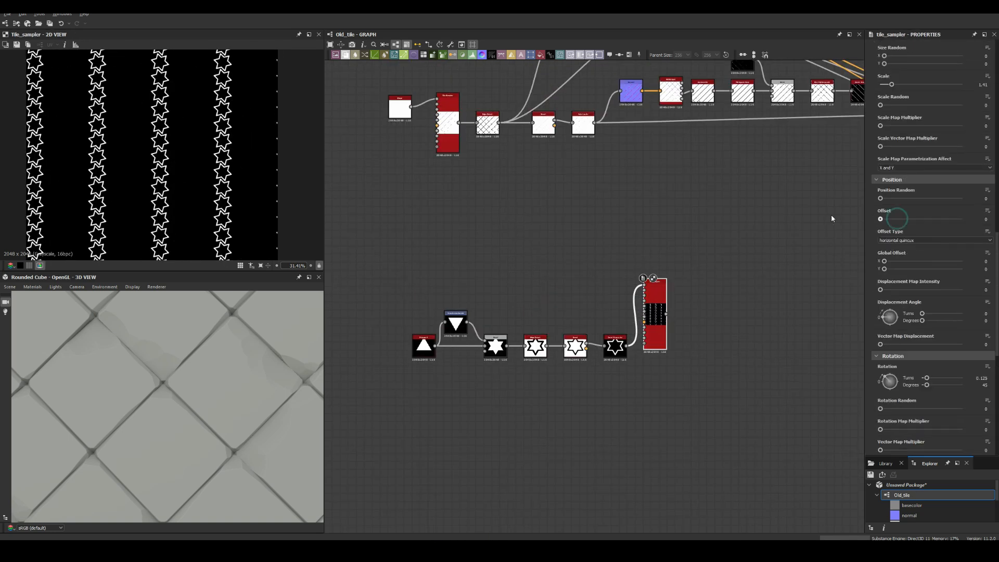
Process the Tile Sampler's output with Auto Levels, Invert Grayscale and Levels, and blend it into the main tile chain.
{"action": "scroll", "coordinate": [885, 213], "scroll_direction": "up", "scroll_amount": 2}
{"action": "scroll", "coordinate": [609, 296], "scroll_direction": "up", "scroll_amount": 4}
{"action": "scroll", "coordinate": [819, 349], "scroll_direction": "down", "scroll_amount": 5}
{"action": "key", "text": "space"}
{"action": "middle_click_drag", "start_coordinate": [819, 348], "coordinate": [475, 452]}
{"action": "left_click", "coordinate": [675, 328]}
{"action": "scroll", "coordinate": [687, 319], "scroll_direction": "up", "scroll_amount": 3}
{"action": "left_click_drag", "start_coordinate": [736, 169], "coordinate": [460, 459]}
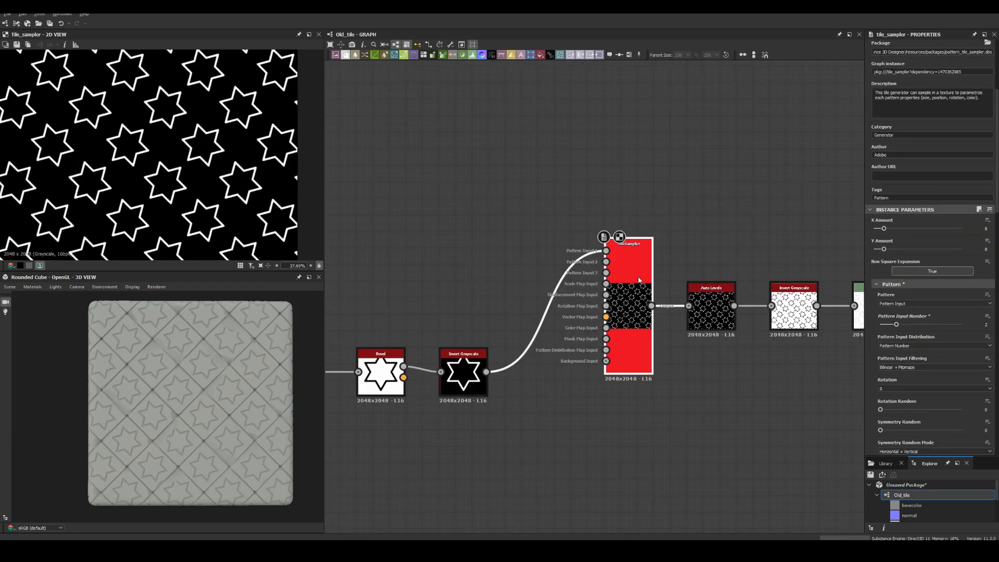
Adjust the star Tile Sampler's pattern input number and add a Waveform 1 node below for a new motif.
{"action": "left_click_drag", "start_coordinate": [928, 324], "coordinate": [973, 328]}
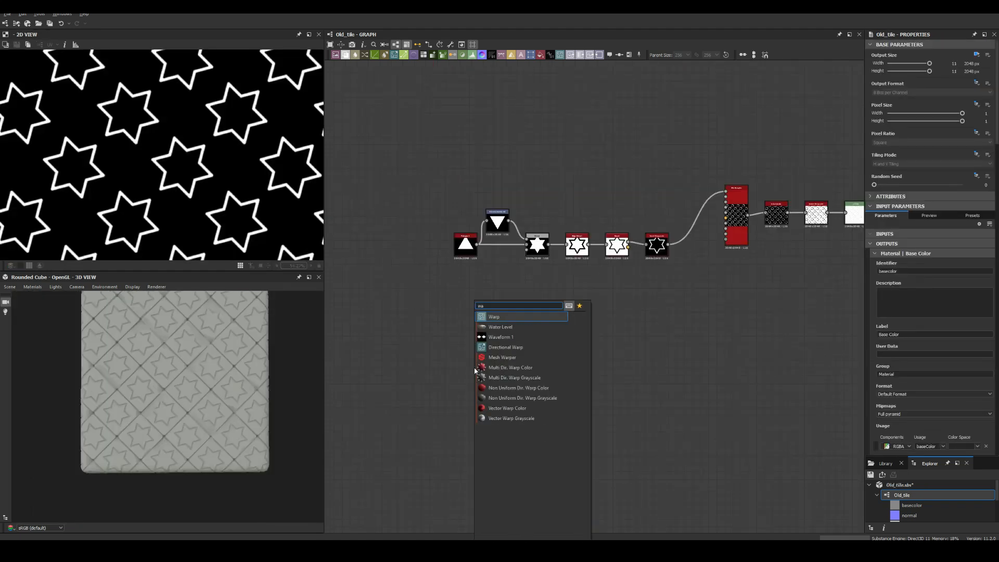
{"action": "key", "text": "Return"}
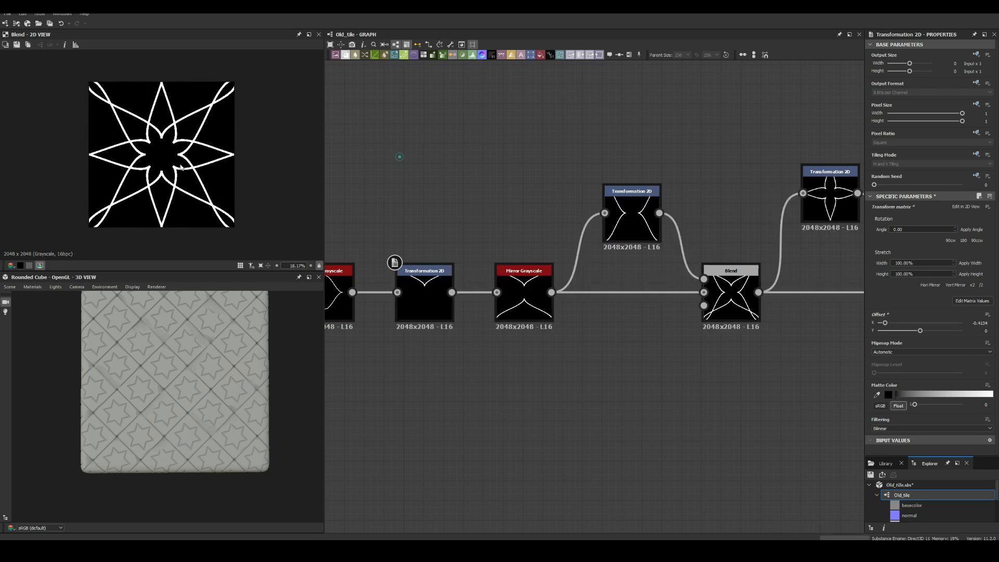
Raise the pattern input number of the new motif's Tile Sampler to 6 so that only some tiles are decorated.
{"action": "scroll", "coordinate": [473, 302], "scroll_direction": "down", "scroll_amount": 5}
{"action": "scroll", "coordinate": [385, 154], "scroll_direction": "up", "scroll_amount": 3}
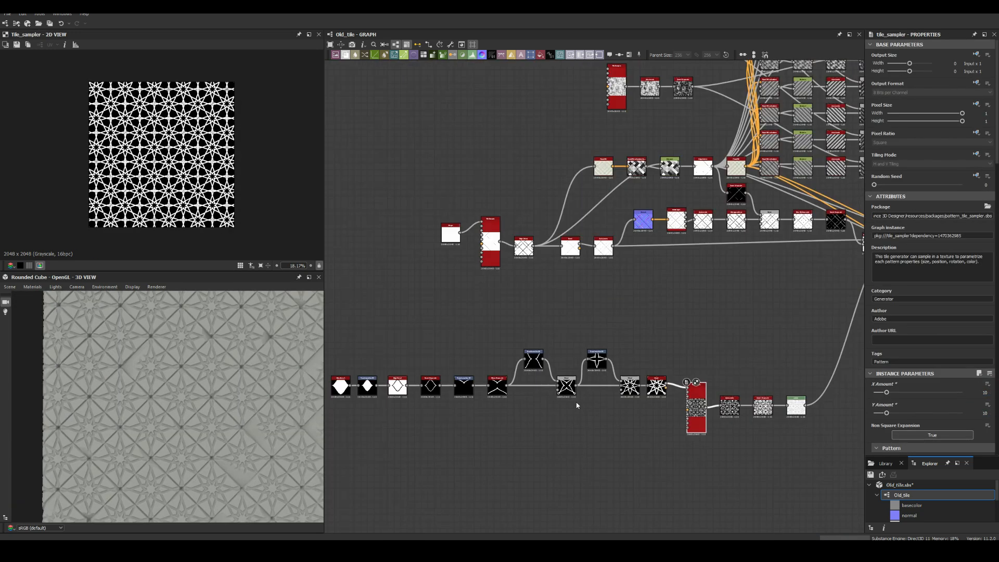
{"action": "scroll", "coordinate": [927, 232], "scroll_direction": "down", "scroll_amount": 5}
{"action": "left_click", "coordinate": [928, 231]}
{"action": "left_click_drag", "start_coordinate": [927, 232], "coordinate": [962, 231]}
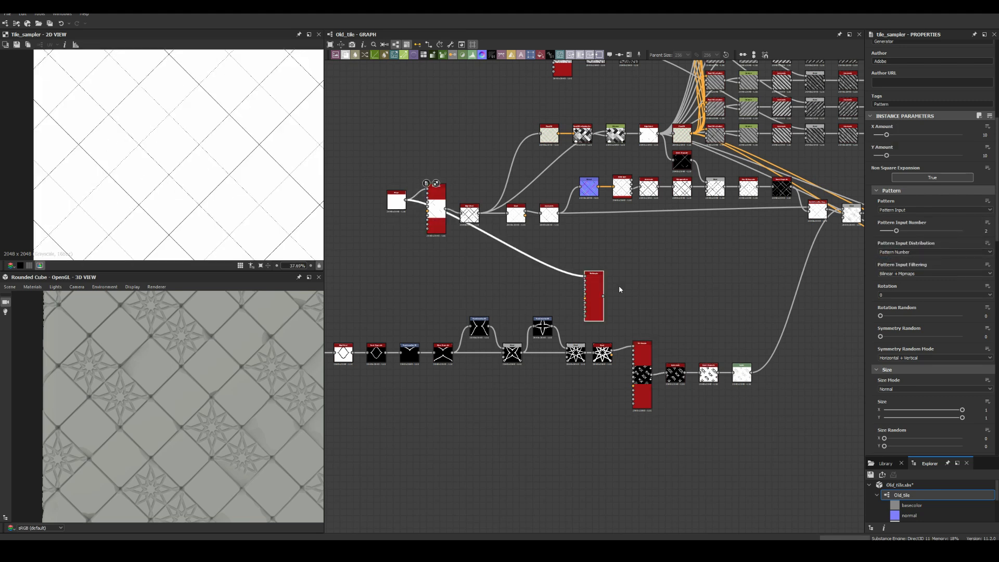
Try a second Tile Sampler for the star motif with X and Y amounts of 5 and a smaller pattern scale.
{"action": "scroll", "coordinate": [927, 260], "scroll_direction": "down", "scroll_amount": 10}
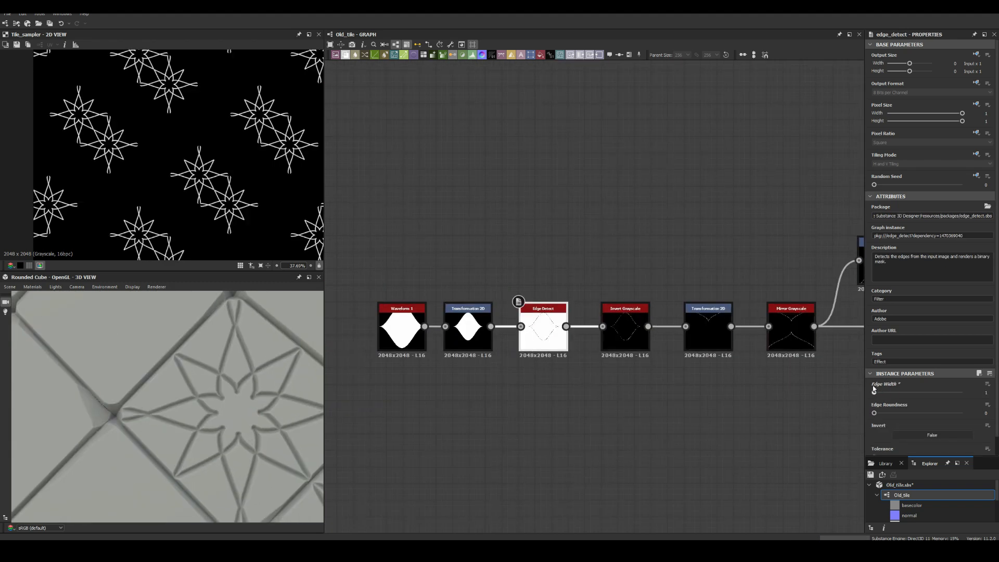
{"action": "scroll", "coordinate": [196, 384], "scroll_direction": "down", "scroll_amount": 3}
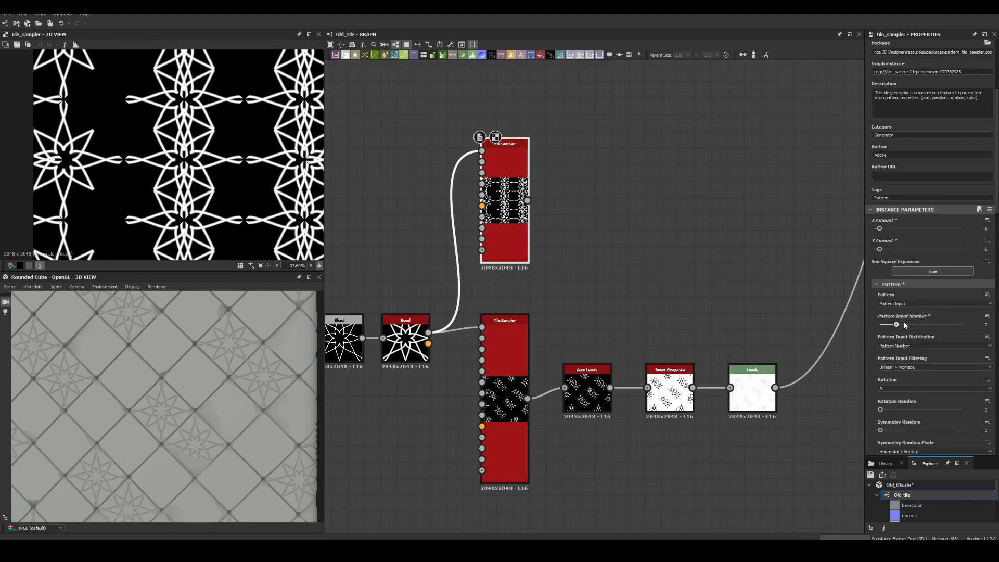
{"action": "left_click_drag", "start_coordinate": [891, 372], "coordinate": [886, 372]}
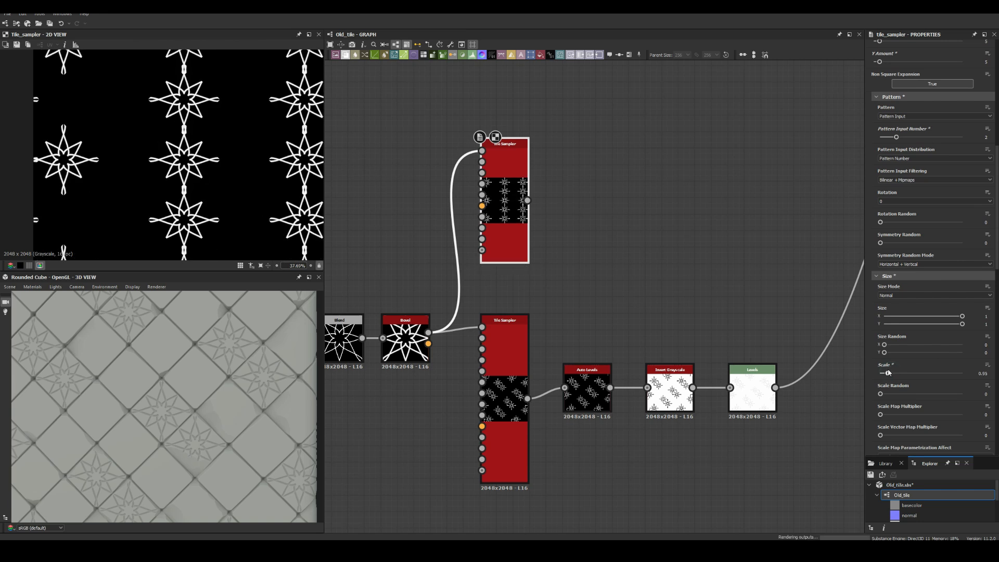
{"action": "scroll", "coordinate": [898, 208], "scroll_direction": "down", "scroll_amount": 3}
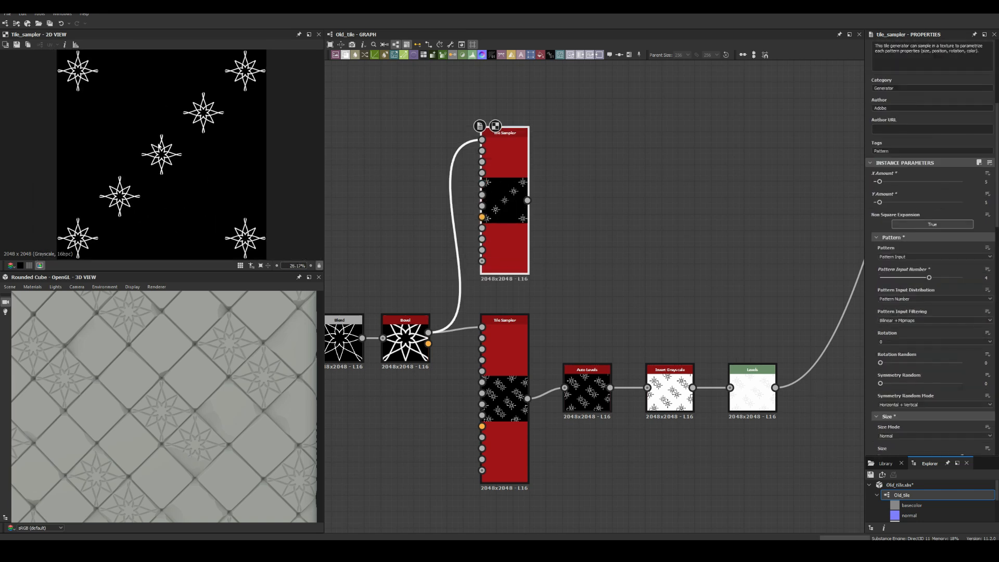
Try feeding the second Tile Sampler into Auto Levels with two pattern inputs and a global offset of 0.75 on both axes.
{"action": "left_click_drag", "start_coordinate": [569, 215], "coordinate": [605, 403]}
{"action": "scroll", "coordinate": [282, 341], "scroll_direction": "down", "scroll_amount": 1}
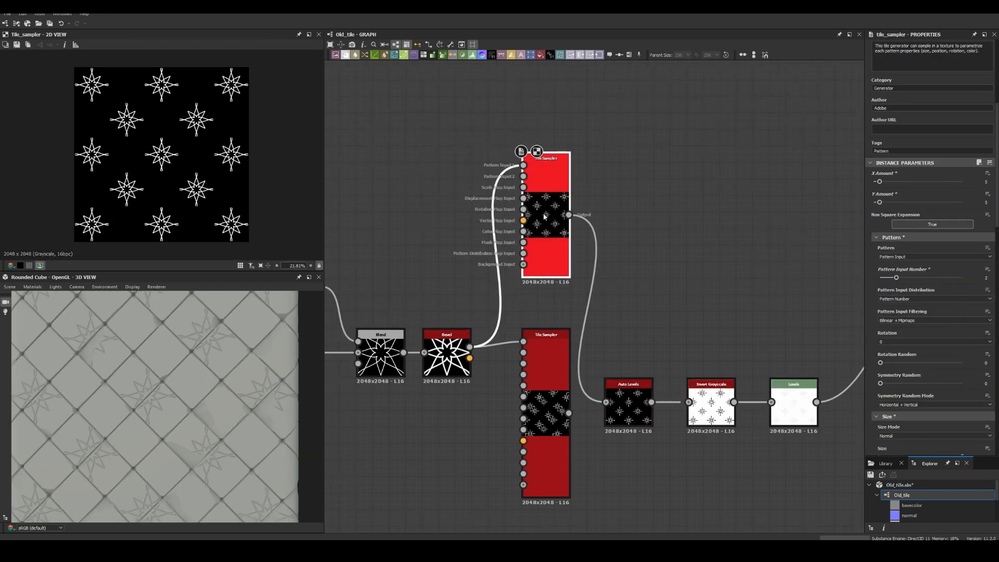
{"action": "scroll", "coordinate": [901, 385], "scroll_direction": "down", "scroll_amount": 3}
{"action": "left_click_drag", "start_coordinate": [885, 269], "coordinate": [944, 270]}
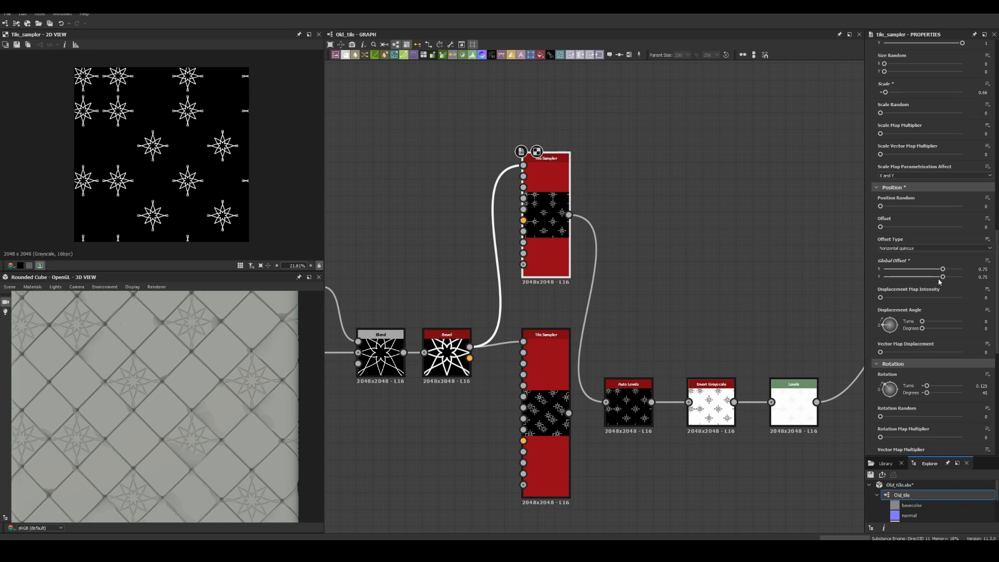
{"action": "scroll", "coordinate": [932, 260], "scroll_direction": "up", "scroll_amount": 3}
{"action": "left_click_drag", "start_coordinate": [901, 345], "coordinate": [950, 344]}
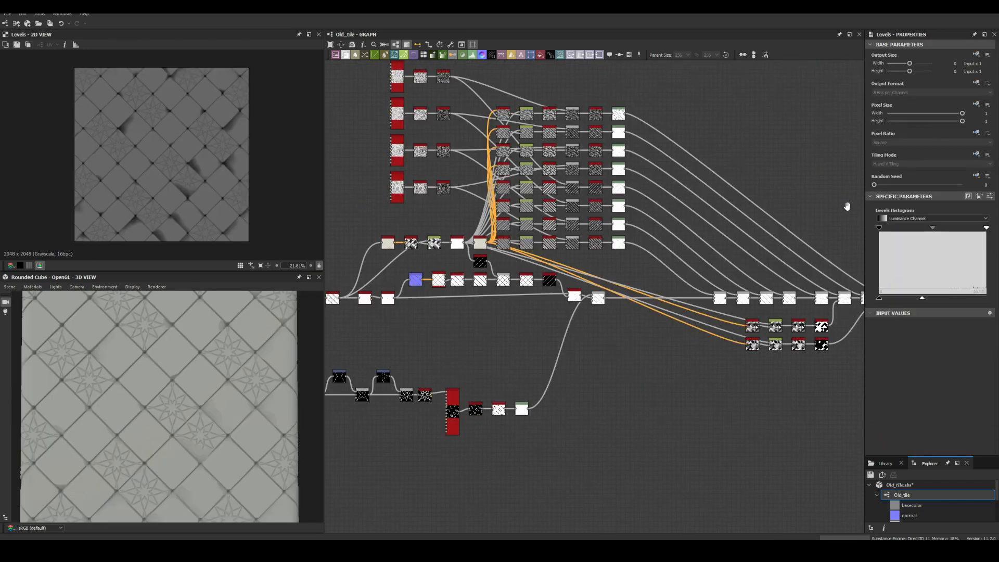
Start a crack pattern below the motif chain with a Tile Sampler and Edge Detect, and reduce the edge width.
{"action": "scroll", "coordinate": [593, 250], "scroll_direction": "down", "scroll_amount": 3}
{"action": "key", "text": "space"}
{"action": "left_click", "coordinate": [469, 399]}
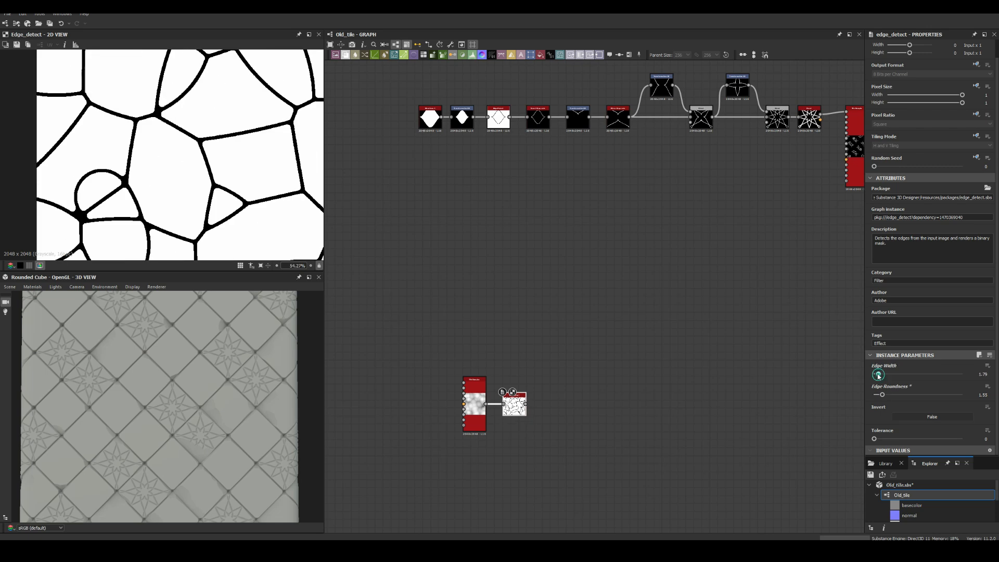
{"action": "left_click_drag", "start_coordinate": [879, 375], "coordinate": [877, 374]}
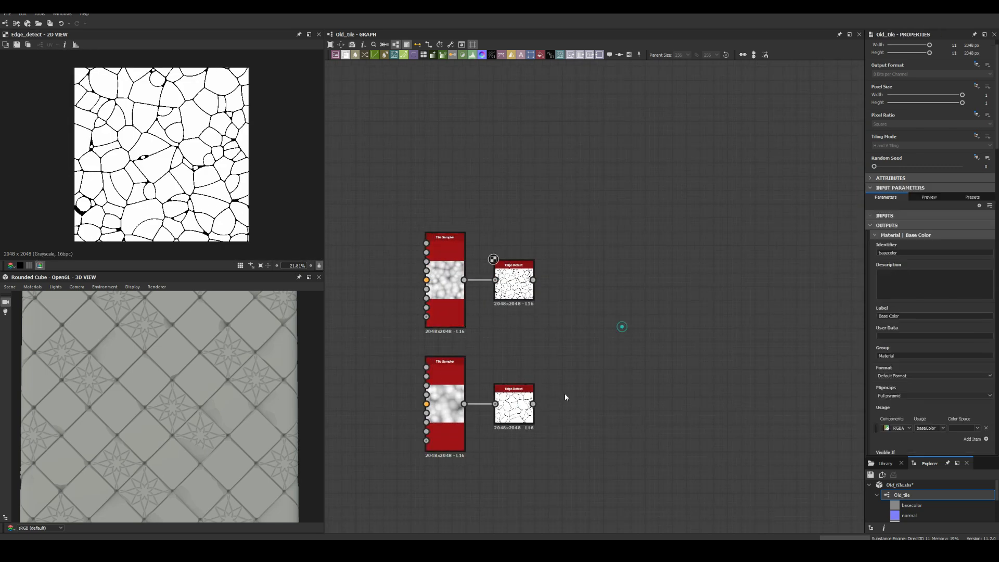
{"action": "key", "text": "space"}
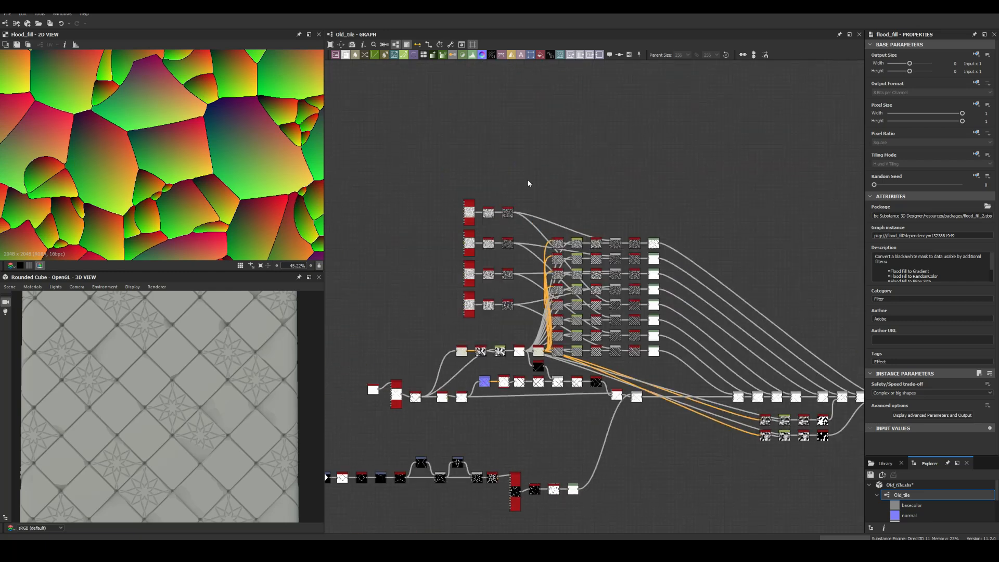
Copy the gradient damage network with its Tile Samplers and paste it beside the crack pattern's Flood Fill.
{"action": "left_click_drag", "start_coordinate": [446, 186], "coordinate": [677, 337]}
{"action": "middle_click_drag", "start_coordinate": [716, 461], "coordinate": [491, 357]}
{"action": "key", "text": "ctrl+c"}
{"action": "key", "text": "ctrl+v"}
{"action": "middle_click_drag", "start_coordinate": [757, 348], "coordinate": [505, 344]}
{"action": "key", "text": "ctrl+v"}
{"action": "middle_click_drag", "start_coordinate": [462, 309], "coordinate": [694, 293]}
{"action": "scroll", "coordinate": [693, 292], "scroll_direction": "up", "scroll_amount": 3}
{"action": "scroll", "coordinate": [698, 291], "scroll_direction": "up", "scroll_amount": 4}
Connect the crack pattern's Flood Fill output to the pasted Flood Fill to Gradient nodes.
{"action": "left_click_drag", "start_coordinate": [549, 313], "coordinate": [587, 304]}
{"action": "left_click_drag", "start_coordinate": [550, 312], "coordinate": [587, 259]}
{"action": "left_click_drag", "start_coordinate": [549, 313], "coordinate": [586, 213]}
{"action": "middle_click_drag", "start_coordinate": [588, 78], "coordinate": [562, 224]}
{"action": "left_click_drag", "start_coordinate": [523, 458], "coordinate": [561, 130]}
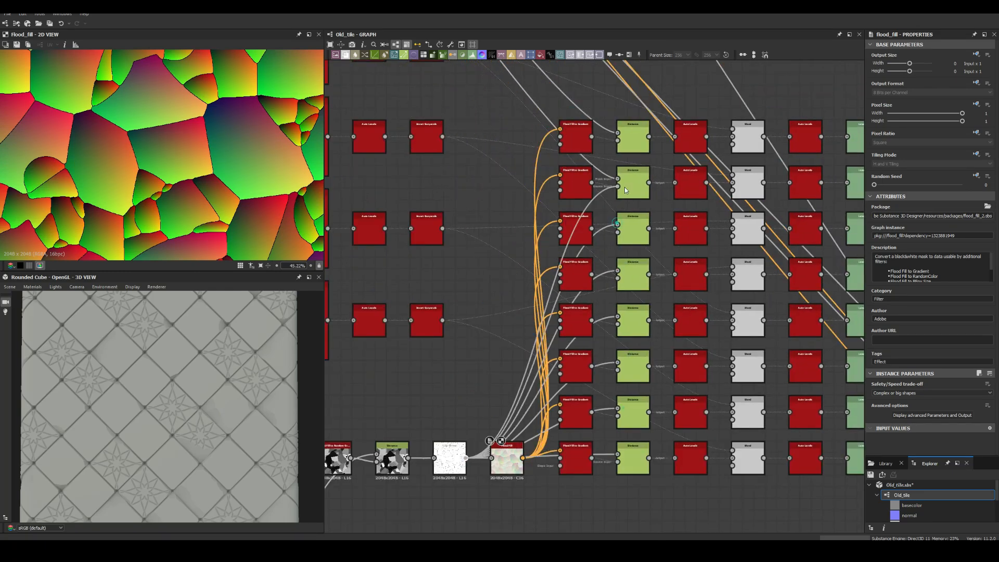
Copy the tile network's chain from Bevel and Auto Levels to the blur nodes and paste it by the crack pattern's Edge Detect.
{"action": "scroll", "coordinate": [626, 191], "scroll_direction": "down", "scroll_amount": 3}
{"action": "middle_click_drag", "start_coordinate": [754, 260], "coordinate": [443, 203]}
{"action": "double_click", "coordinate": [774, 369]}
{"action": "scroll", "coordinate": [774, 364], "scroll_direction": "down", "scroll_amount": 3}
{"action": "middle_click_drag", "start_coordinate": [375, 67], "coordinate": [532, 271]}
{"action": "key", "text": "ctrl+c"}
{"action": "middle_click_drag", "start_coordinate": [528, 453], "coordinate": [494, 131]}
{"action": "scroll", "coordinate": [494, 130], "scroll_direction": "up", "scroll_amount": 4}
{"action": "key", "text": "ctrl+v"}
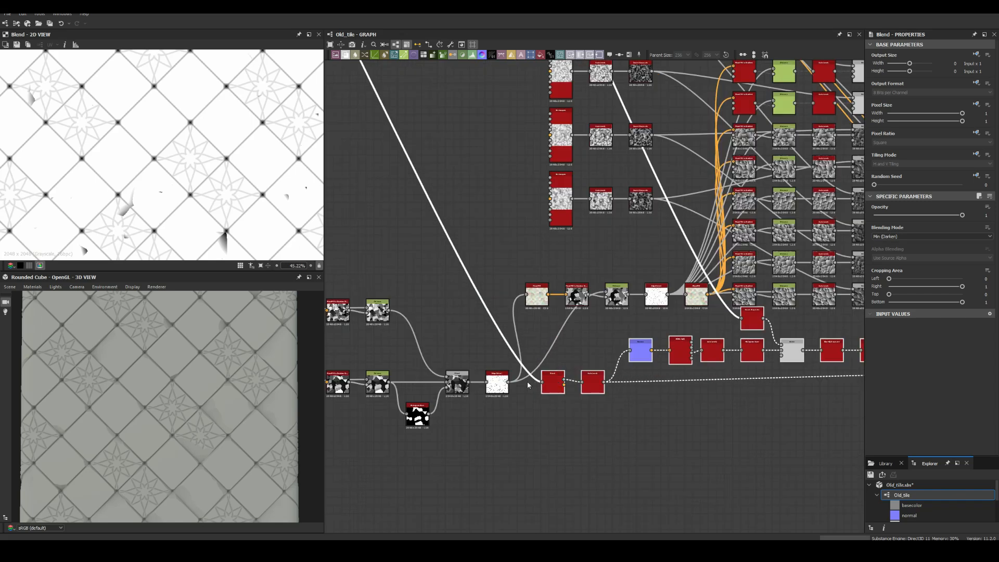
Connect the crack pattern's Edge Detect to the pasted Bevel chain.
{"action": "middle_click_drag", "start_coordinate": [780, 333], "coordinate": [541, 312]}
{"action": "scroll", "coordinate": [542, 312], "scroll_direction": "down", "scroll_amount": 1}
{"action": "left_click_drag", "start_coordinate": [648, 345], "coordinate": [731, 356]}
{"action": "left_click", "coordinate": [730, 356]}
{"action": "left_click_drag", "start_coordinate": [686, 350], "coordinate": [686, 364]}
{"action": "middle_click_drag", "start_coordinate": [781, 333], "coordinate": [377, 282]}
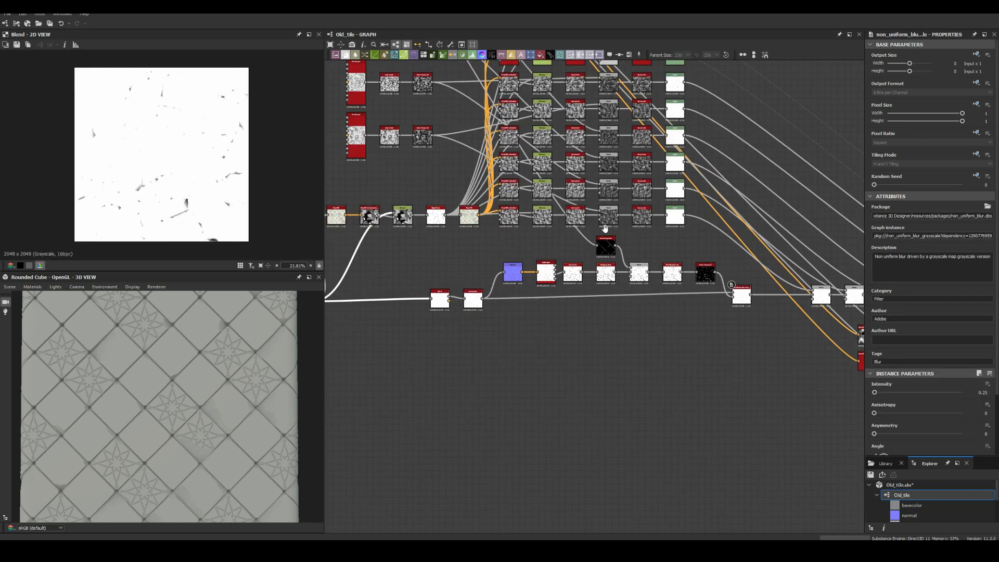
Give the pasted Tile Samplers new, differing random seeds.
{"action": "middle_click_drag", "start_coordinate": [416, 208], "coordinate": [498, 311]}
{"action": "double_click", "coordinate": [440, 239]}
{"action": "left_click_drag", "start_coordinate": [874, 185], "coordinate": [918, 185]}
{"action": "double_click", "coordinate": [439, 186]}
{"action": "left_click_drag", "start_coordinate": [874, 185], "coordinate": [926, 186]}
{"action": "scroll", "coordinate": [480, 203], "scroll_direction": "down", "scroll_amount": 4}
{"action": "scroll", "coordinate": [496, 203], "scroll_direction": "up", "scroll_amount": 6}
{"action": "left_click_drag", "start_coordinate": [568, 243], "coordinate": [463, 244]}
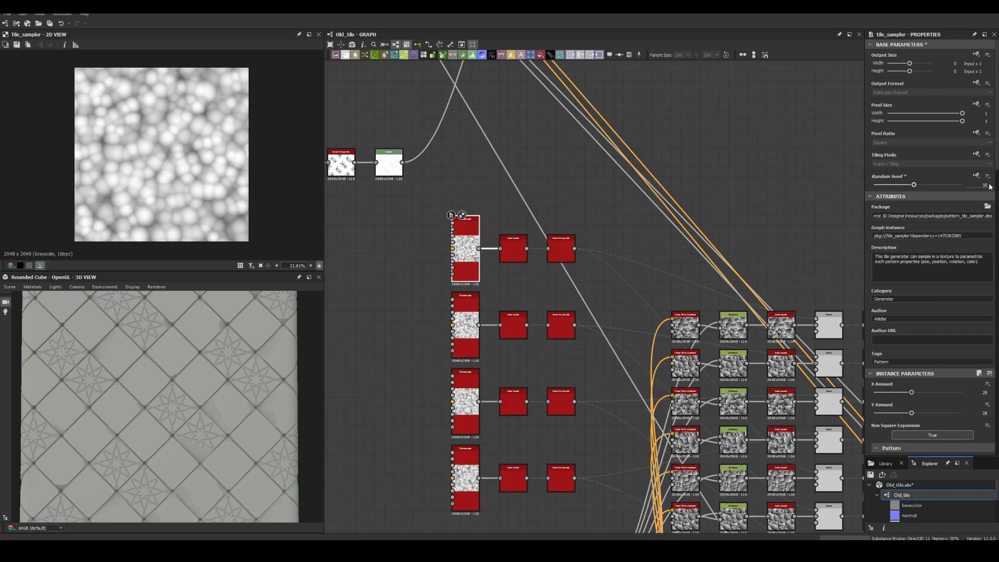
Delete the previewed node in the pasted gradient network.
{"action": "scroll", "coordinate": [650, 313], "scroll_direction": "down", "scroll_amount": 4}
{"action": "double_click", "coordinate": [829, 386]}
{"action": "key", "text": "Delete"}
Preview the Levels nodes in the top rows of the pasted crack network one after another.
{"action": "scroll", "coordinate": [747, 359], "scroll_direction": "down", "scroll_amount": 2}
{"action": "double_click", "coordinate": [668, 473]}
{"action": "scroll", "coordinate": [172, 181], "scroll_direction": "up", "scroll_amount": 3}
{"action": "scroll", "coordinate": [177, 182], "scroll_direction": "up", "scroll_amount": 4}
{"action": "scroll", "coordinate": [405, 420], "scroll_direction": "up", "scroll_amount": 6}
{"action": "double_click", "coordinate": [540, 271]}
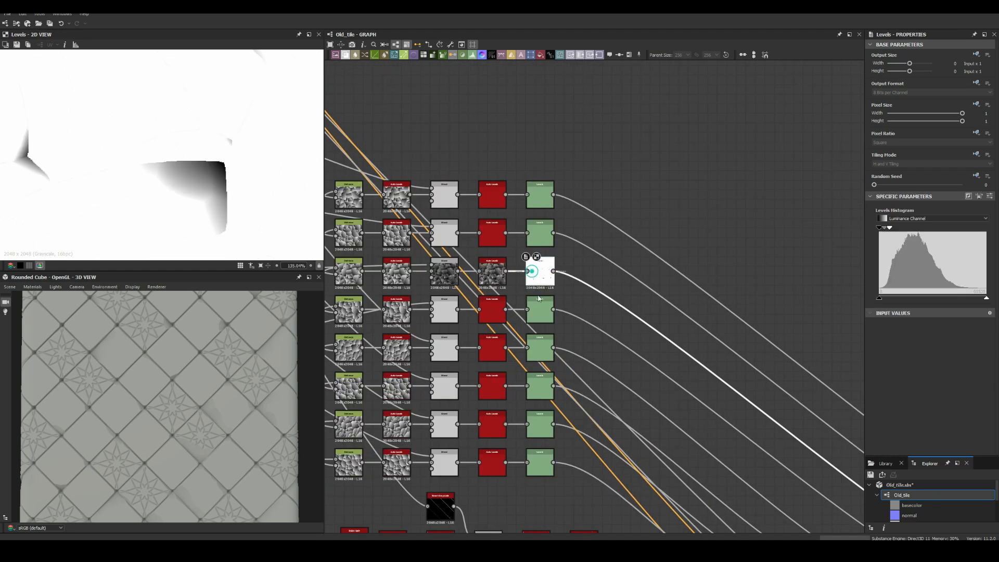
{"action": "double_click", "coordinate": [541, 233]}
{"action": "double_click", "coordinate": [540, 196]}
Delete the surplus nodes copied along with the pasted crack network's blend chain.
{"action": "key", "text": "f"}
{"action": "scroll", "coordinate": [578, 396], "scroll_direction": "down", "scroll_amount": 3}
{"action": "left_click_drag", "start_coordinate": [398, 466], "coordinate": [586, 407]}
{"action": "key", "text": "Delete"}
{"action": "middle_click_drag", "start_coordinate": [520, 104], "coordinate": [627, 432]}
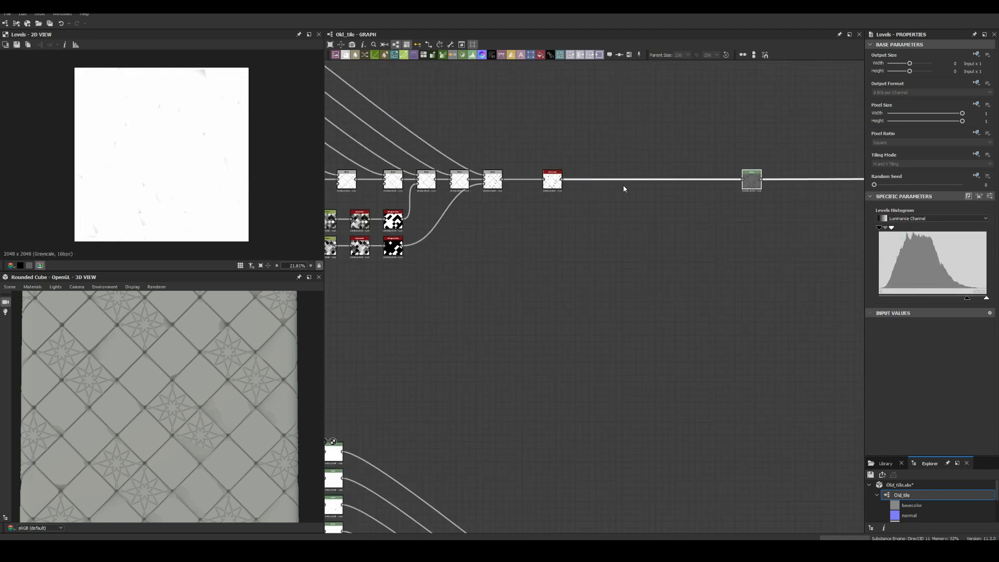
{"action": "double_click", "coordinate": [585, 178]}
{"action": "scroll", "coordinate": [582, 187], "scroll_direction": "down", "scroll_amount": 6}
{"action": "key", "text": "BackSpace"}
Select the whole pasted crack network and move it as a group.
{"action": "left_click_drag", "start_coordinate": [756, 273], "coordinate": [394, 401]}
{"action": "scroll", "coordinate": [525, 271], "scroll_direction": "up", "scroll_amount": 6}
{"action": "left_click_drag", "start_coordinate": [528, 242], "coordinate": [431, 247]}
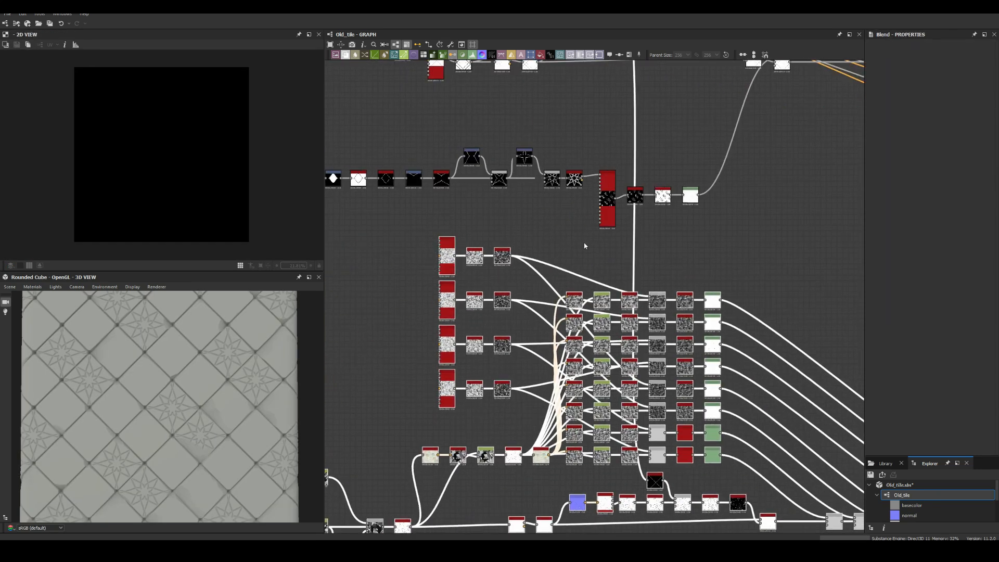
{"action": "middle_click_drag", "start_coordinate": [584, 246], "coordinate": [402, 352]}
Delete the leftover node below the pasted crack network's gradient rows.
{"action": "double_click", "coordinate": [567, 168]}
{"action": "scroll", "coordinate": [653, 169], "scroll_direction": "down", "scroll_amount": 2}
{"action": "left_click", "coordinate": [612, 446]}
{"action": "scroll", "coordinate": [511, 120], "scroll_direction": "up", "scroll_amount": 5}
{"action": "middle_click_drag", "start_coordinate": [645, 489], "coordinate": [580, 416]}
{"action": "left_click", "coordinate": [489, 337]}
{"action": "key", "text": "BackSpace"}
{"action": "scroll", "coordinate": [203, 369], "scroll_direction": "up", "scroll_amount": 5}
Examine the crack pattern's Edge Detect output and its edge width and roundness settings.
{"action": "scroll", "coordinate": [202, 369], "scroll_direction": "down", "scroll_amount": 6}
{"action": "scroll", "coordinate": [541, 249], "scroll_direction": "down", "scroll_amount": 5}
{"action": "middle_click_drag", "start_coordinate": [580, 76], "coordinate": [650, 312]}
{"action": "scroll", "coordinate": [574, 291], "scroll_direction": "up", "scroll_amount": 7}
{"action": "double_click", "coordinate": [575, 301]}
{"action": "scroll", "coordinate": [177, 406], "scroll_direction": "up", "scroll_amount": 5}
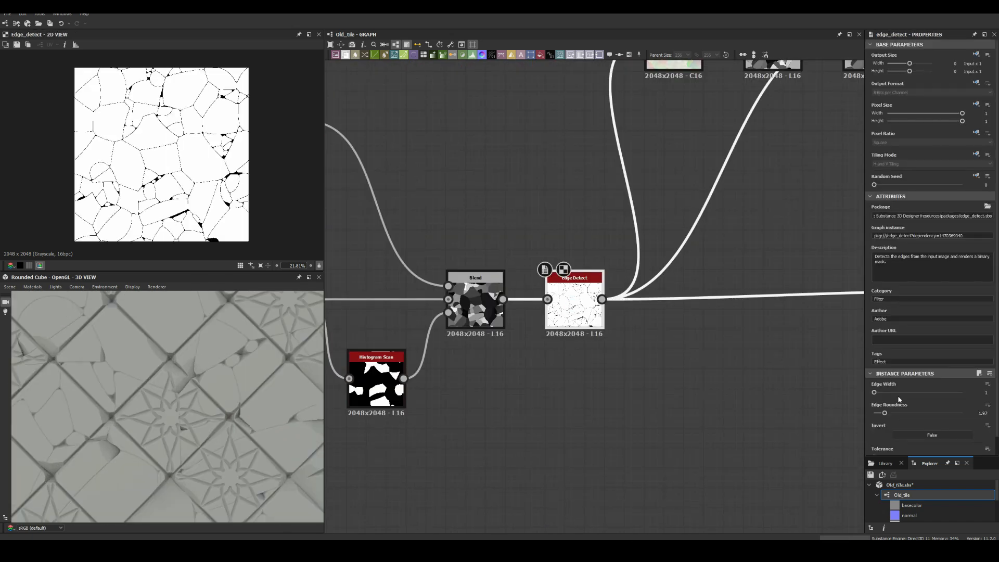
{"action": "scroll", "coordinate": [243, 424], "scroll_direction": "down", "scroll_amount": 3}
{"action": "scroll", "coordinate": [573, 292], "scroll_direction": "down", "scroll_amount": 6}
Copy the node group near the crack pattern, paste it into the graph and lower the first parameter of a pasted node.
{"action": "left_click_drag", "start_coordinate": [614, 336], "coordinate": [455, 299]}
{"action": "key", "text": "ctrl+c"}
{"action": "scroll", "coordinate": [468, 312], "scroll_direction": "up", "scroll_amount": 5}
{"action": "key", "text": "ctrl+v"}
{"action": "middle_click_drag", "start_coordinate": [510, 396], "coordinate": [679, 381]}
{"action": "left_click", "coordinate": [509, 319]}
{"action": "middle_click_drag", "start_coordinate": [748, 398], "coordinate": [578, 401]}
{"action": "left_click", "coordinate": [577, 323]}
{"action": "left_click_drag", "start_coordinate": [916, 392], "coordinate": [879, 392]}
{"action": "scroll", "coordinate": [241, 373], "scroll_direction": "up", "scroll_amount": 5}
{"action": "scroll", "coordinate": [241, 372], "scroll_direction": "down", "scroll_amount": 2}
{"action": "scroll", "coordinate": [577, 260], "scroll_direction": "down", "scroll_amount": 4}
Adjust the input range and lower the output black level of a Levels node in the crack network.
{"action": "middle_click_drag", "start_coordinate": [578, 208], "coordinate": [551, 416]}
{"action": "double_click", "coordinate": [591, 151]}
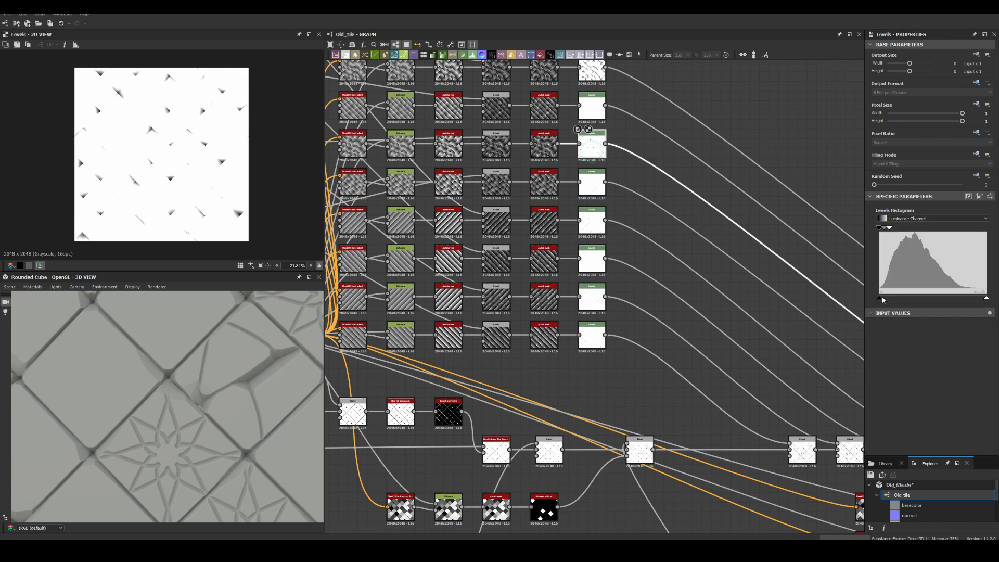
{"action": "middle_click_drag", "start_coordinate": [588, 156], "coordinate": [588, 416]}
{"action": "scroll", "coordinate": [604, 232], "scroll_direction": "up", "scroll_amount": 3}
{"action": "double_click", "coordinate": [604, 231]}
{"action": "left_click_drag", "start_coordinate": [881, 227], "coordinate": [887, 228]}
{"action": "left_click_drag", "start_coordinate": [939, 298], "coordinate": [887, 300]}
{"action": "scroll", "coordinate": [177, 405], "scroll_direction": "down", "scroll_amount": 5}
{"action": "left_click", "coordinate": [613, 164]}
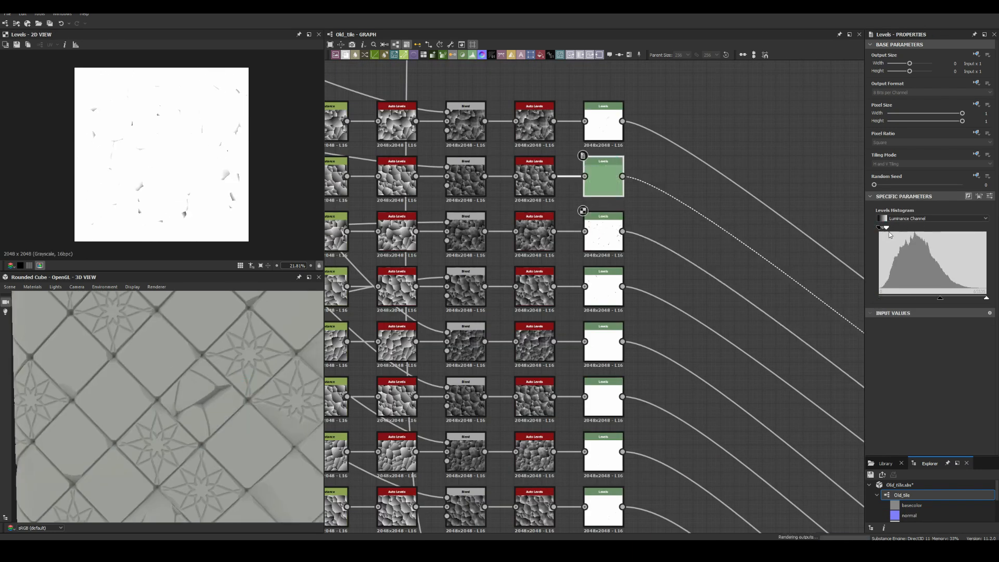
{"action": "left_click", "coordinate": [603, 462]}
Add a Directional Warp after the crack chain's last Auto Levels and drive it with a new Gaussian Noise.
{"action": "scroll", "coordinate": [171, 405], "scroll_direction": "down", "scroll_amount": 4}
{"action": "scroll", "coordinate": [596, 363], "scroll_direction": "down", "scroll_amount": 8}
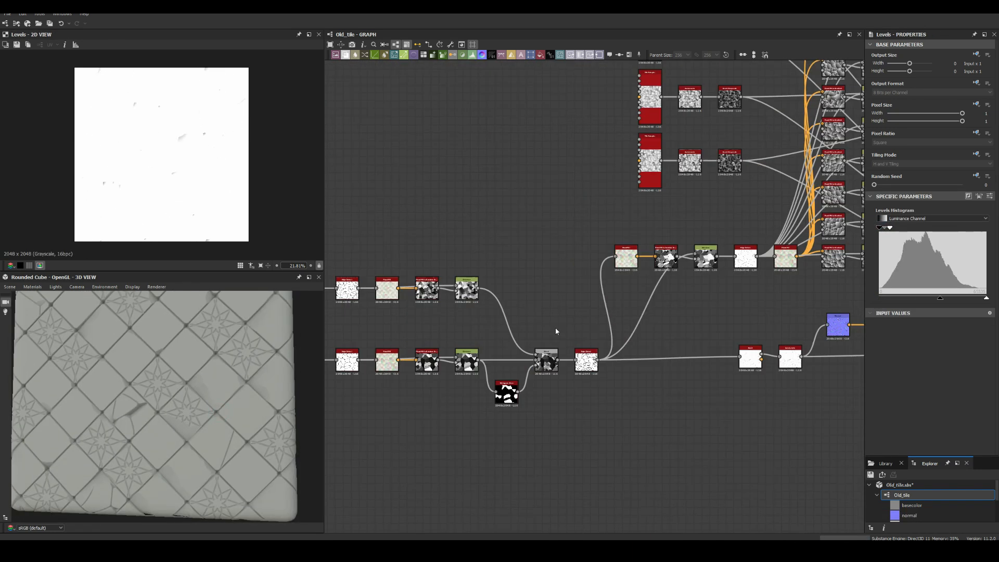
{"action": "scroll", "coordinate": [596, 333], "scroll_direction": "up", "scroll_amount": 8}
{"action": "double_click", "coordinate": [588, 381]}
{"action": "key", "text": "space"}
{"action": "key", "text": "Return"}
{"action": "key", "text": "space"}
{"action": "double_click", "coordinate": [585, 449]}
{"action": "left_click_drag", "start_coordinate": [585, 449], "coordinate": [528, 443]}
{"action": "left_click_drag", "start_coordinate": [547, 435], "coordinate": [631, 381]}
Set the crack chain's Directional Warp to intensity 23.61 and a warp angle of 27 degrees.
{"action": "double_click", "coordinate": [646, 381]}
{"action": "left_click_drag", "start_coordinate": [918, 215], "coordinate": [962, 215]}
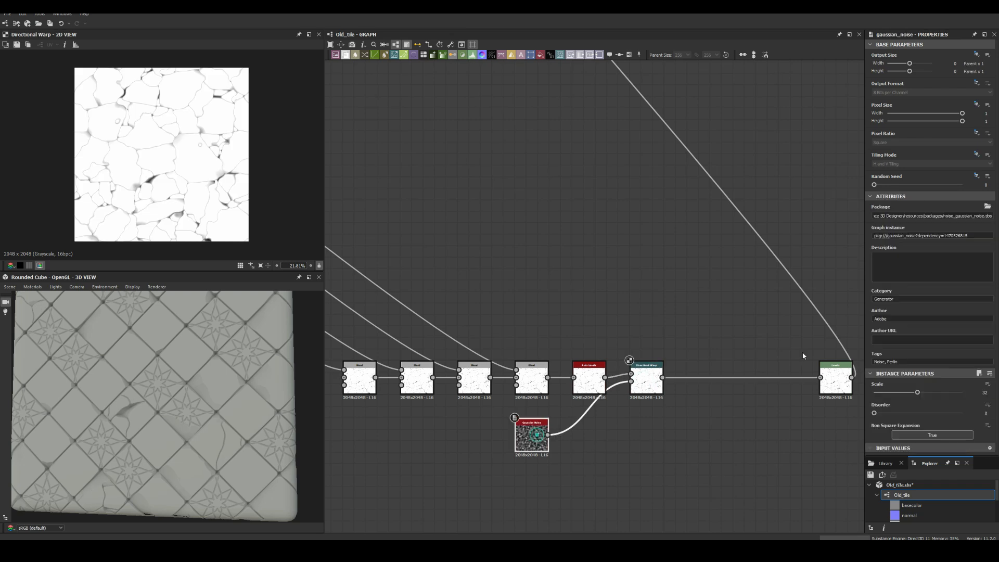
{"action": "left_click", "coordinate": [646, 383]}
{"action": "scroll", "coordinate": [188, 411], "scroll_direction": "up", "scroll_amount": 3}
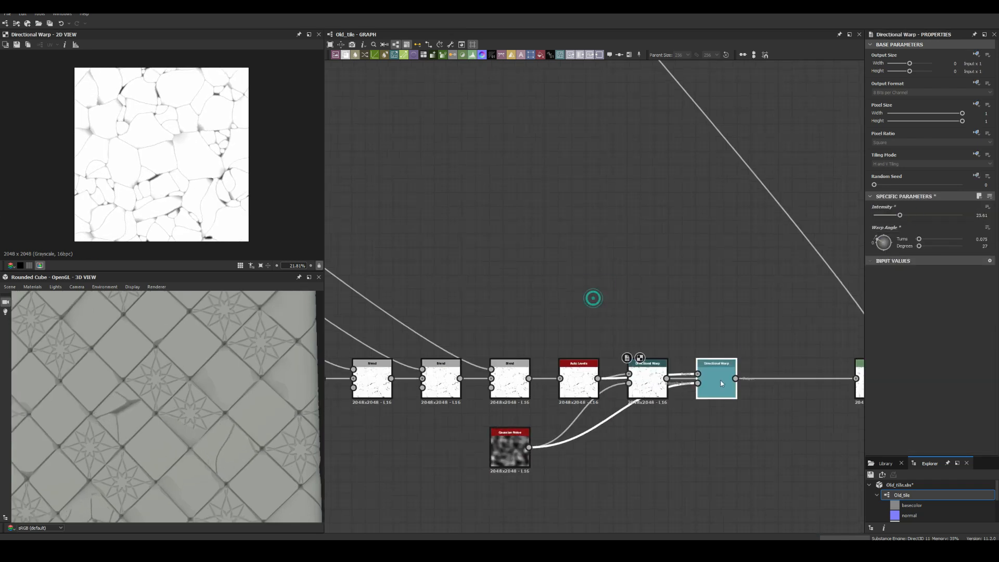
Duplicate the Directional Warp in the chain and drive the copy with Crystal 1, Auto Levels and Blur HQ Grayscale.
{"action": "left_click_drag", "start_coordinate": [714, 373], "coordinate": [714, 386]}
{"action": "middle_click_drag", "start_coordinate": [714, 387], "coordinate": [820, 316]}
{"action": "key", "text": "space"}
{"action": "double_click", "coordinate": [603, 441]}
{"action": "double_click", "coordinate": [754, 429]}
{"action": "left_click", "coordinate": [616, 428]}
{"action": "left_click_drag", "start_coordinate": [773, 432], "coordinate": [804, 312]}
{"action": "double_click", "coordinate": [739, 324]}
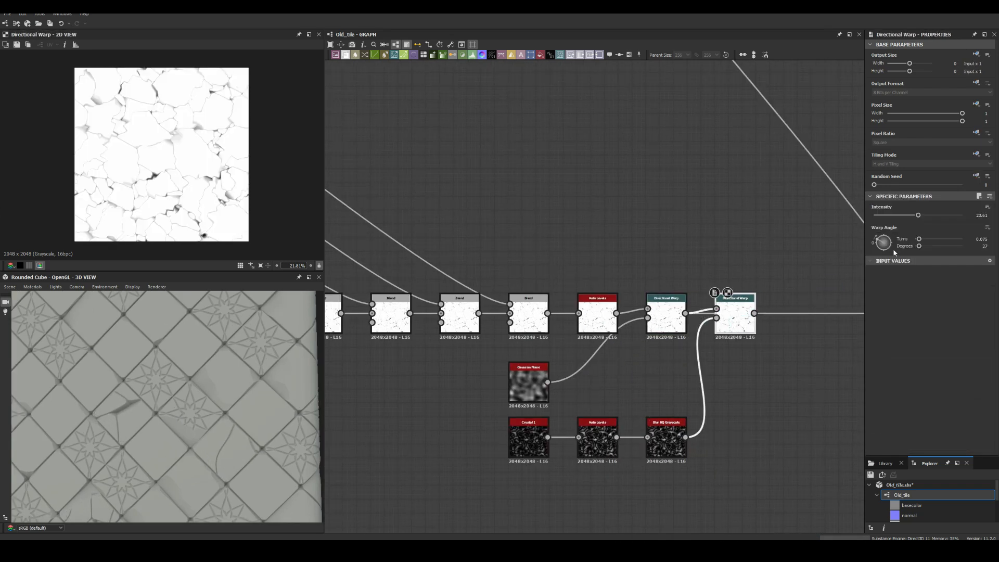
Replace the second Directional Warp with a Warp node and lower its intensity.
{"action": "double_click", "coordinate": [743, 326]}
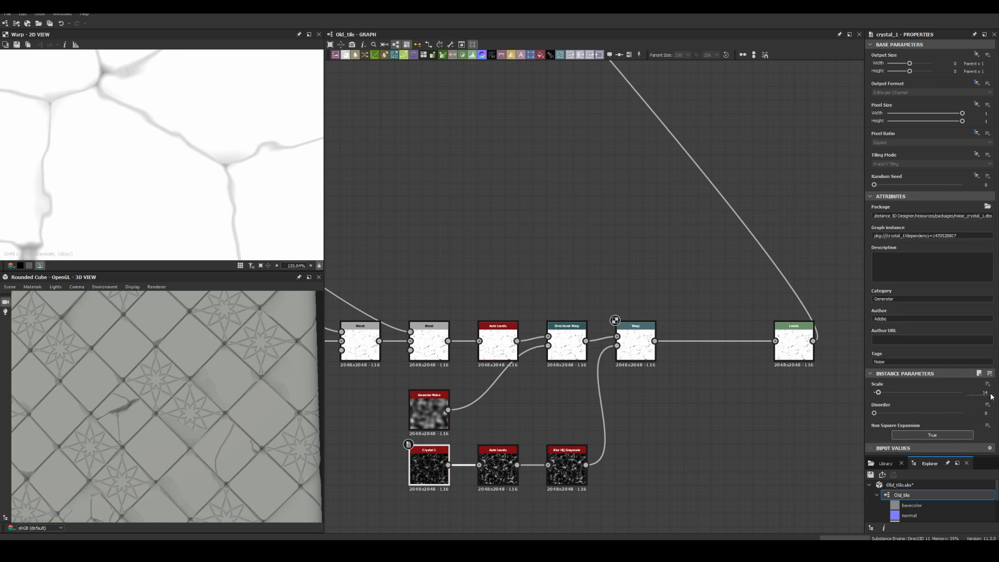
{"action": "left_click_drag", "start_coordinate": [181, 410], "coordinate": [181, 364]}
{"action": "left_click", "coordinate": [636, 345]}
{"action": "left_click_drag", "start_coordinate": [894, 215], "coordinate": [888, 215]}
Duplicate the crack pattern's Histogram Scan and feed the copy from the Blend before the Edge Detect.
{"action": "scroll", "coordinate": [224, 348], "scroll_direction": "down", "scroll_amount": 6}
{"action": "middle_click_drag", "start_coordinate": [396, 182], "coordinate": [524, 299]}
{"action": "scroll", "coordinate": [524, 298], "scroll_direction": "down", "scroll_amount": 3}
{"action": "left_click_drag", "start_coordinate": [364, 203], "coordinate": [648, 349]}
{"action": "middle_click_drag", "start_coordinate": [648, 312], "coordinate": [675, 276]}
{"action": "scroll", "coordinate": [568, 307], "scroll_direction": "up", "scroll_amount": 5}
{"action": "left_click", "coordinate": [542, 350]}
{"action": "key", "text": "ctrl+d"}
{"action": "left_click_drag", "start_coordinate": [646, 285], "coordinate": [695, 401]}
Duplicate the crack pattern's Edge Detect and set the copy's edge width to about 3.11.
{"action": "left_click", "coordinate": [707, 285]}
{"action": "key", "text": "ctrl+d"}
{"action": "left_click_drag", "start_coordinate": [878, 393], "coordinate": [885, 393]}
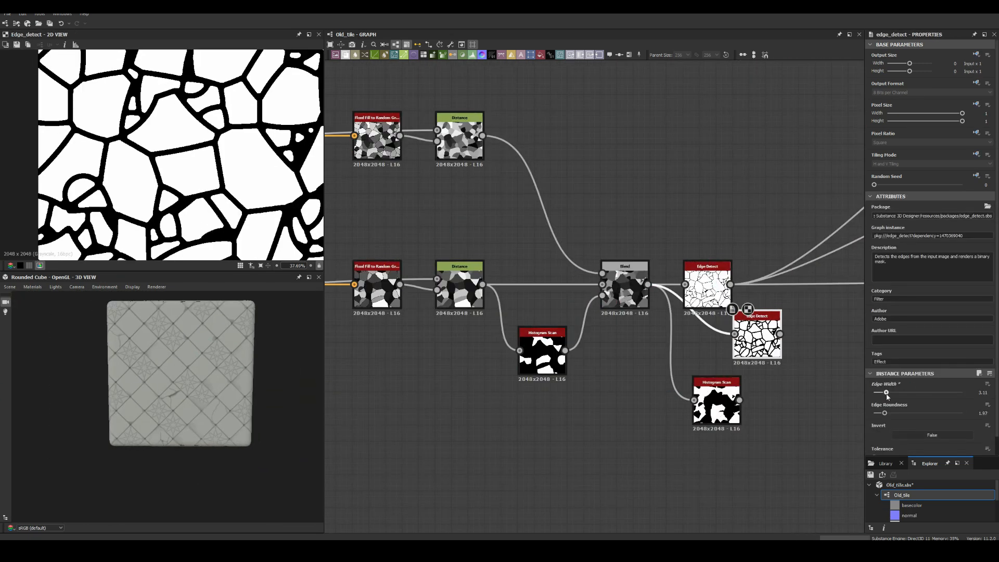
Blend both Edge Detects using the duplicated Histogram Scan as mask, and reroute the downstream links to the new Blend.
{"action": "middle_click_drag", "start_coordinate": [781, 333], "coordinate": [647, 332]}
{"action": "left_click_drag", "start_coordinate": [597, 285], "coordinate": [650, 384]}
{"action": "left_click_drag", "start_coordinate": [646, 334], "coordinate": [650, 373]}
{"action": "left_click_drag", "start_coordinate": [605, 401], "coordinate": [650, 395]}
{"action": "left_click_drag", "start_coordinate": [672, 388], "coordinate": [689, 289]}
{"action": "left_click_drag", "start_coordinate": [597, 285], "coordinate": [712, 285], "text": "shift"}
{"action": "scroll", "coordinate": [167, 372], "scroll_direction": "up", "scroll_amount": 6}
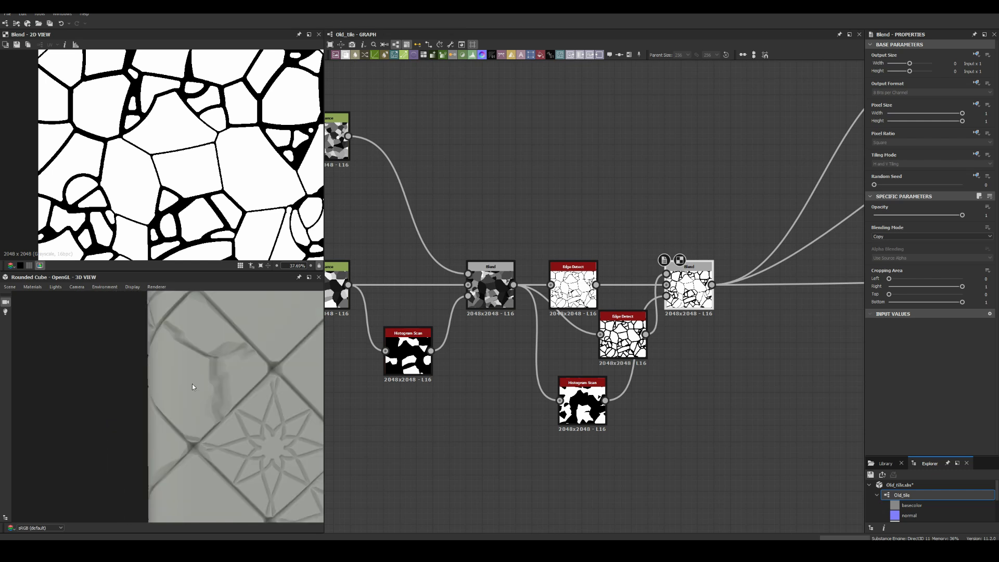
Set the duplicated Edge Detect's edge width to 2.19.
{"action": "left_click", "coordinate": [623, 338]}
{"action": "left_click_drag", "start_coordinate": [885, 393], "coordinate": [881, 394]}
{"action": "scroll", "coordinate": [168, 385], "scroll_direction": "down", "scroll_amount": 6}
{"action": "scroll", "coordinate": [167, 156], "scroll_direction": "down", "scroll_amount": 5}
Arrange the duplicated Edge Detect above the original and the duplicated Histogram Scan below it.
{"action": "middle_click_drag", "start_coordinate": [490, 335], "coordinate": [548, 318]}
{"action": "left_click_drag", "start_coordinate": [680, 318], "coordinate": [631, 185]}
{"action": "left_click_drag", "start_coordinate": [641, 384], "coordinate": [615, 351]}
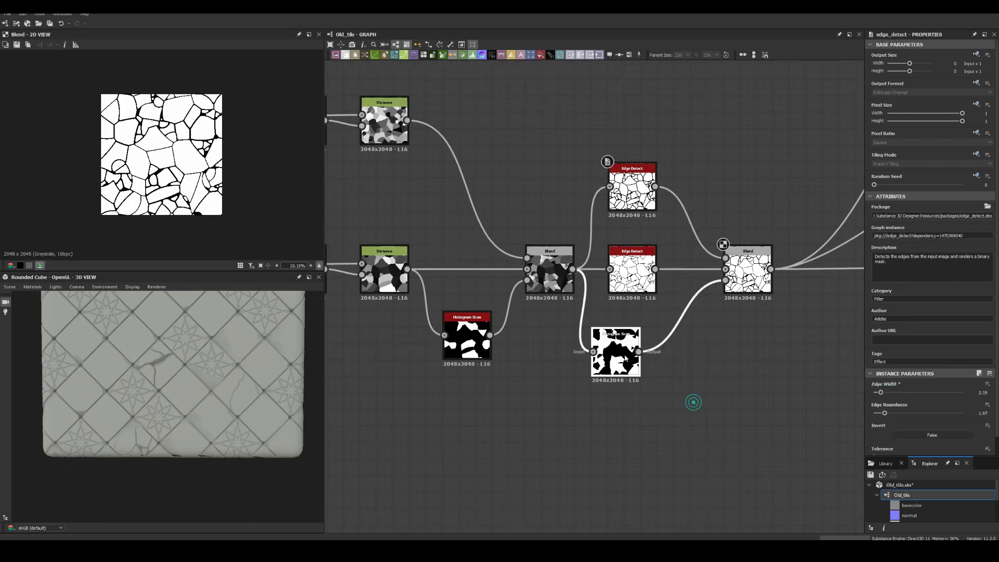
{"action": "scroll", "coordinate": [693, 402], "scroll_direction": "down", "scroll_amount": 10}
{"action": "left_click_drag", "start_coordinate": [178, 323], "coordinate": [178, 375]}
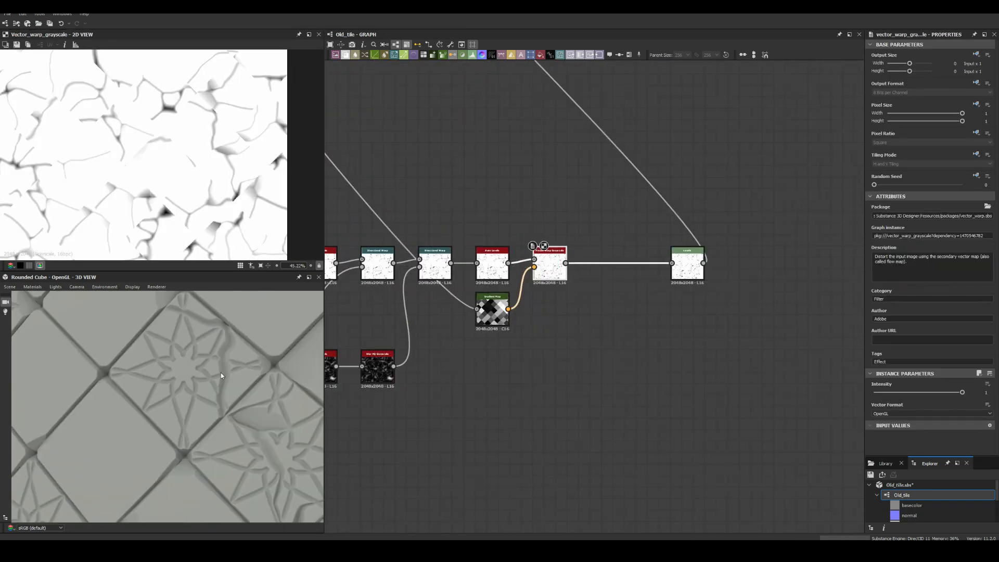
{"action": "scroll", "coordinate": [197, 350], "scroll_direction": "down", "scroll_amount": 3}
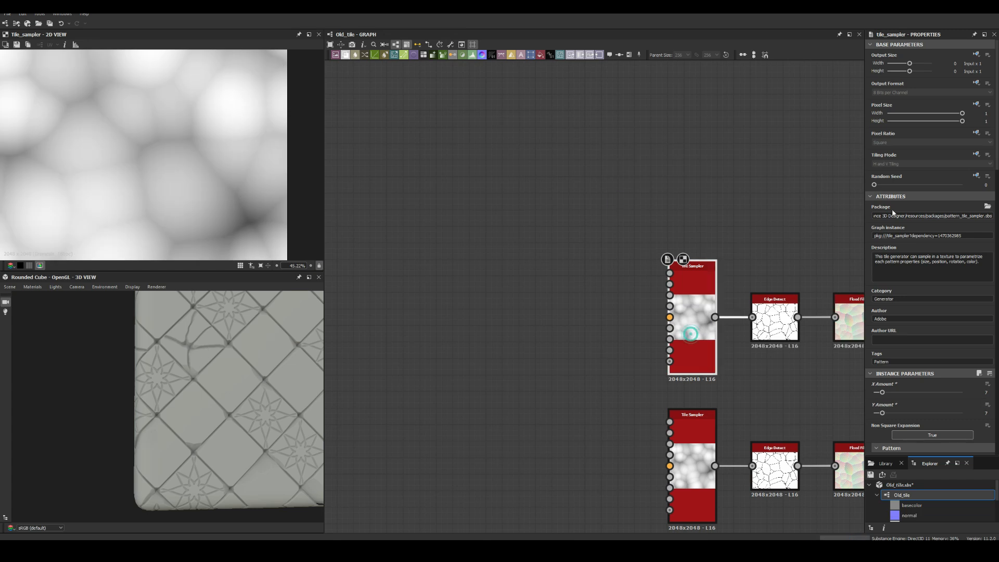
{"action": "middle_click_drag", "start_coordinate": [618, 311], "coordinate": [569, 310]}
{"action": "scroll", "coordinate": [569, 310], "scroll_direction": "up", "scroll_amount": 3}
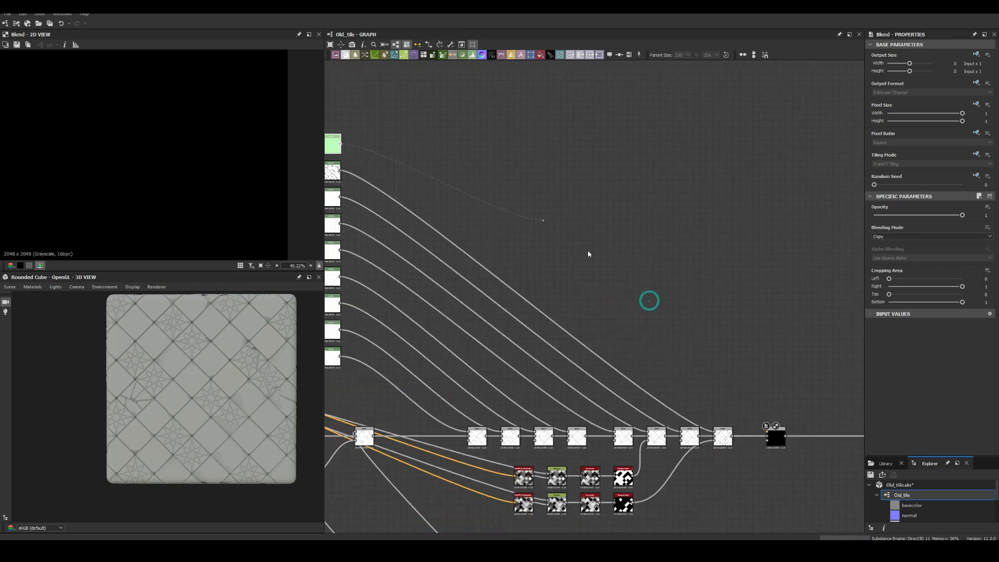
Raise the input range of the newly added top Levels node in the tile network.
{"action": "double_click", "coordinate": [596, 453]}
{"action": "scroll", "coordinate": [88, 94], "scroll_direction": "down", "scroll_amount": 2}
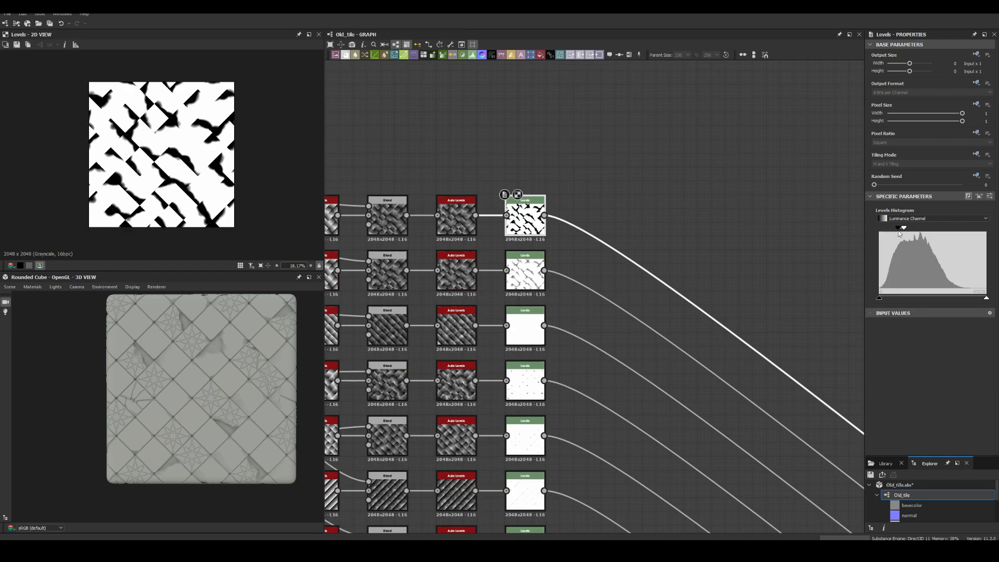
{"action": "left_click_drag", "start_coordinate": [900, 234], "coordinate": [910, 234]}
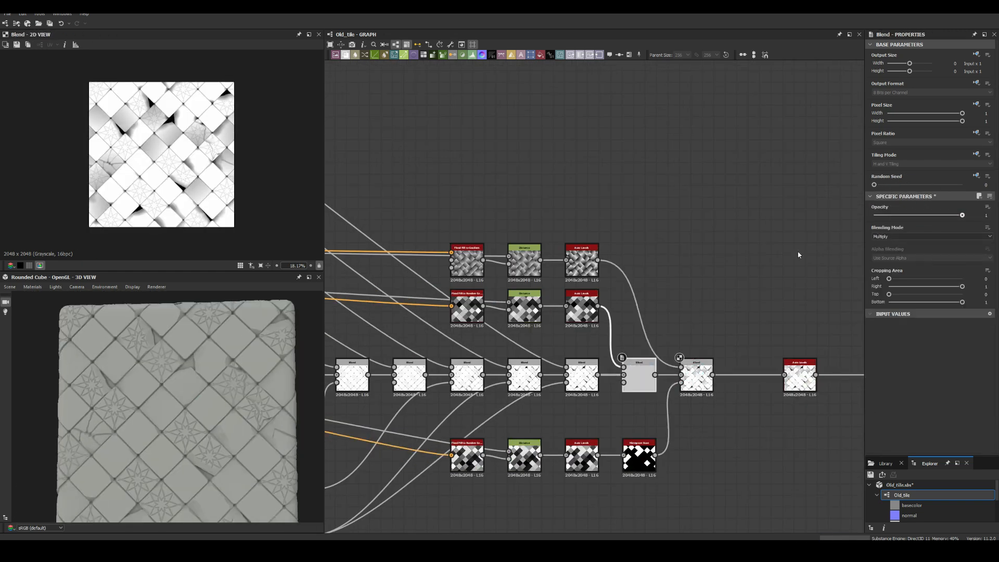
Lower the opacity of the Multiply Blend that adds the random tile grayscale.
{"action": "left_click_drag", "start_coordinate": [962, 215], "coordinate": [933, 215]}
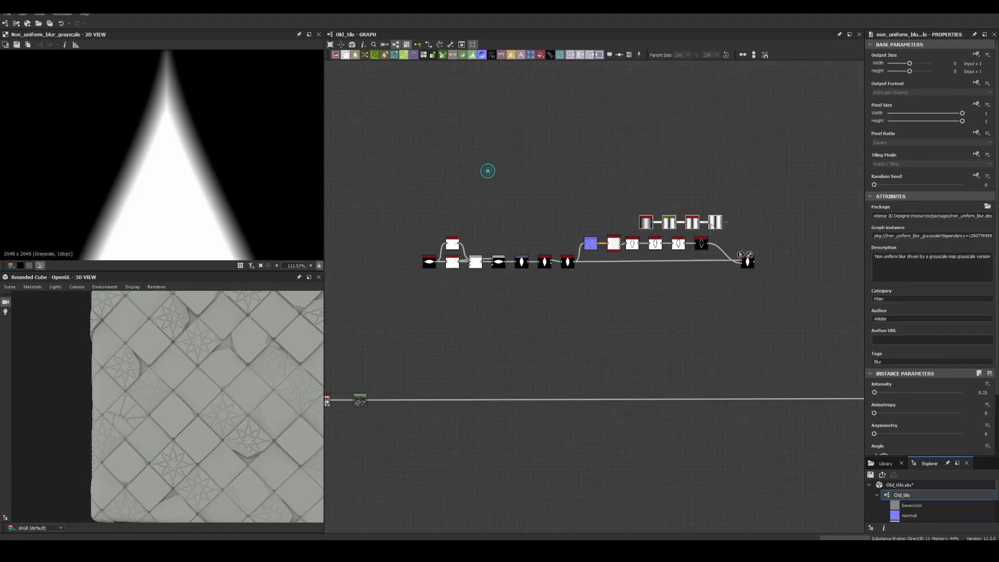
Connect the Transformation 2D of the vertical gradient to the leaf shape's last Blend in Multiply mode.
{"action": "scroll", "coordinate": [731, 244], "scroll_direction": "up", "scroll_amount": 5}
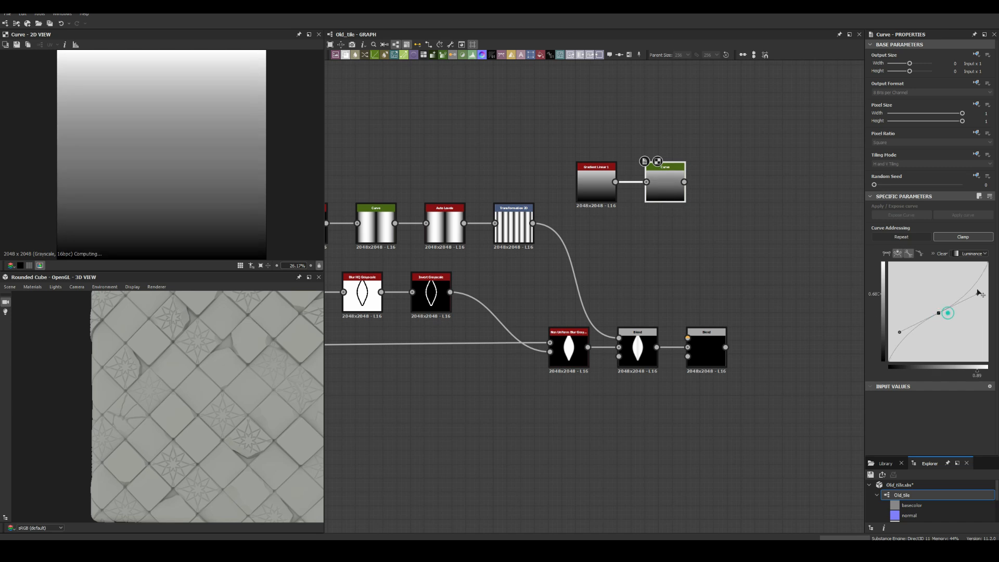
{"action": "left_click_drag", "start_coordinate": [753, 182], "coordinate": [686, 327]}
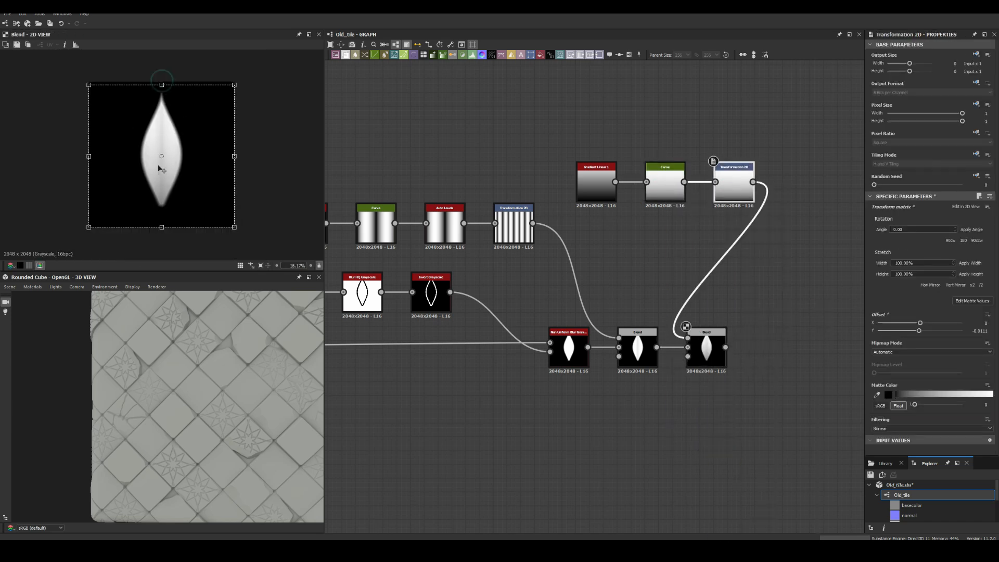
{"action": "left_click", "coordinate": [709, 354]}
{"action": "key", "text": "space"}
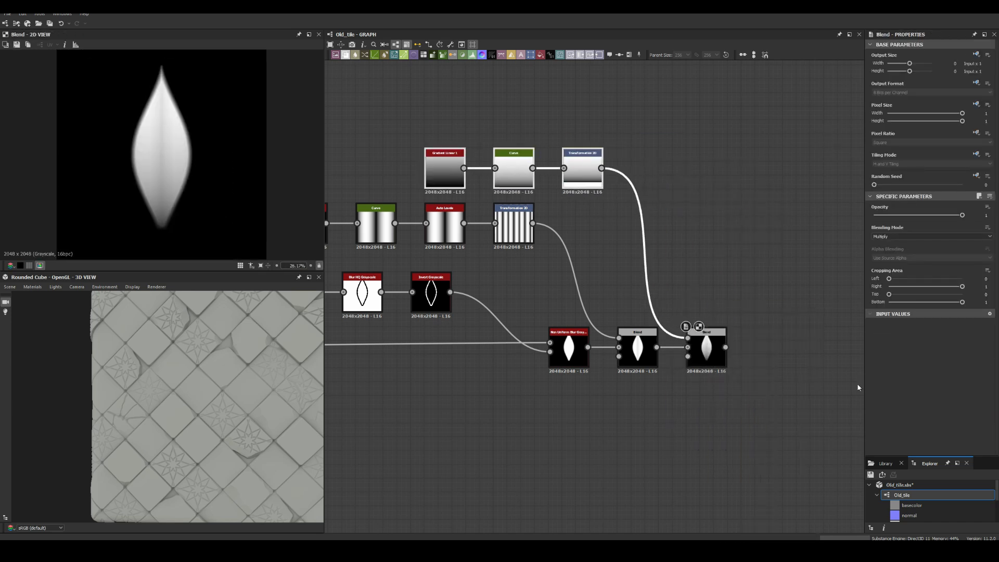
Add a Mirror Grayscale node to the leaf stem's Shape chain and adjust its settings.
{"action": "scroll", "coordinate": [703, 437], "scroll_direction": "up", "scroll_amount": 2}
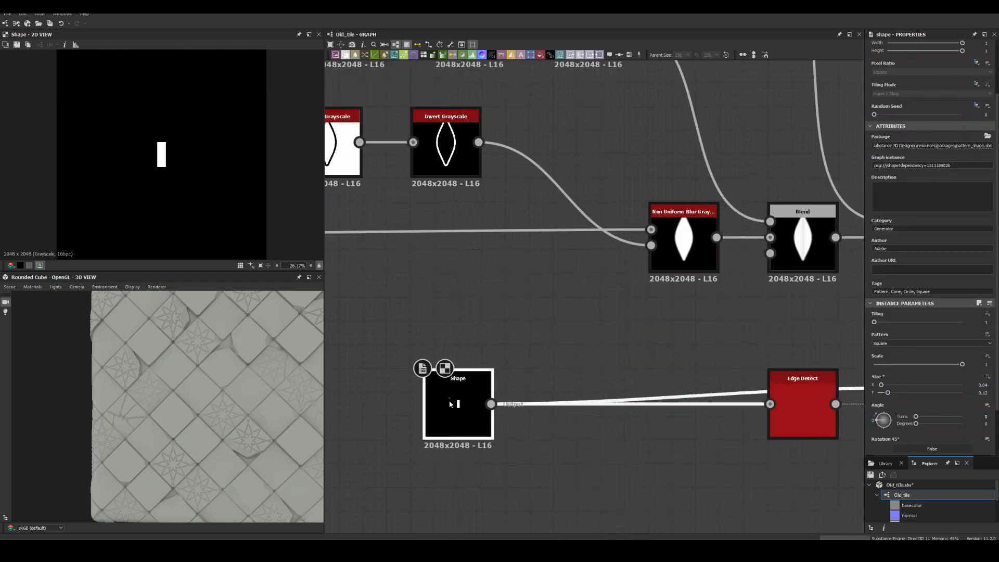
{"action": "key", "text": "space"}
{"action": "type", "text": "mir"}
{"action": "key", "text": "Return"}
{"action": "left_click", "coordinate": [917, 414]}
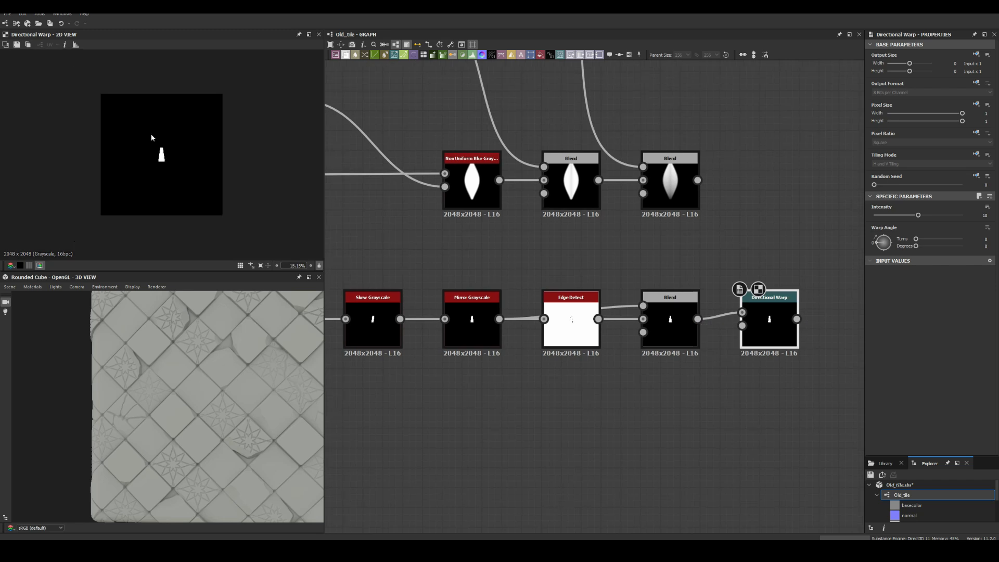
Raise the intensity of the leaf's Directional Warp.
{"action": "left_click", "coordinate": [877, 323]}
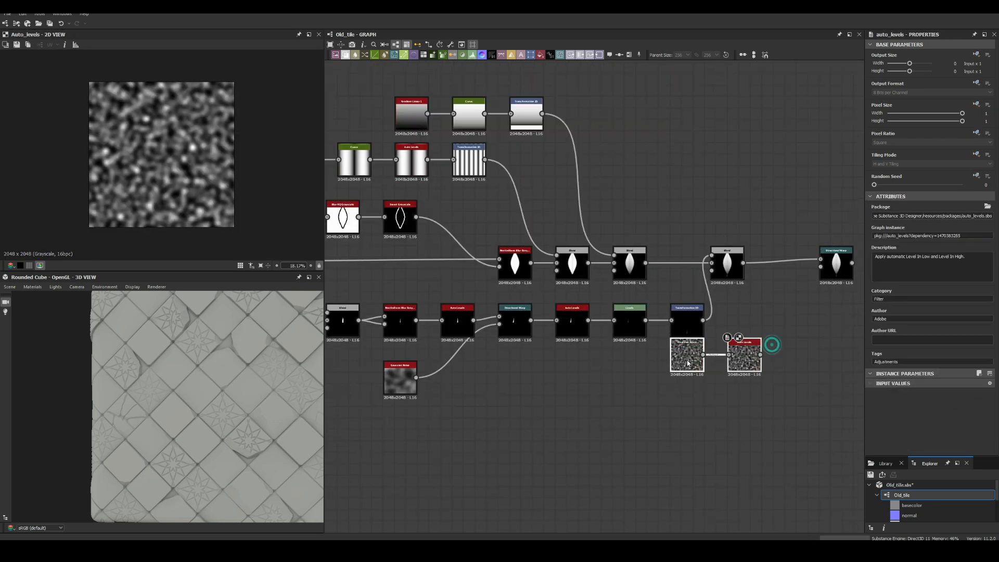
{"action": "left_click_drag", "start_coordinate": [918, 213], "coordinate": [966, 214]}
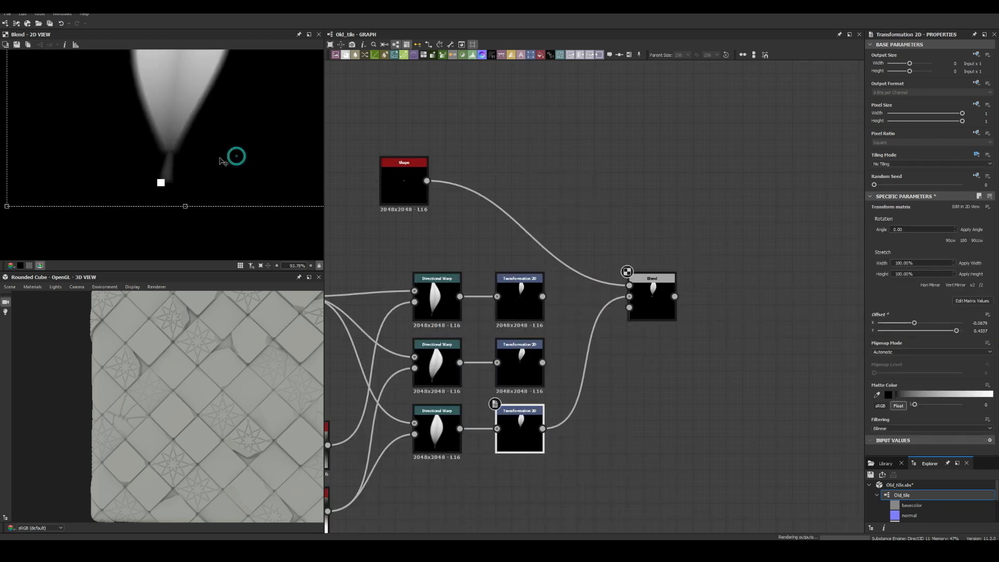
Move the reference Shape and its Blend clear of the leaf network.
{"action": "left_click_drag", "start_coordinate": [652, 292], "coordinate": [638, 203]}
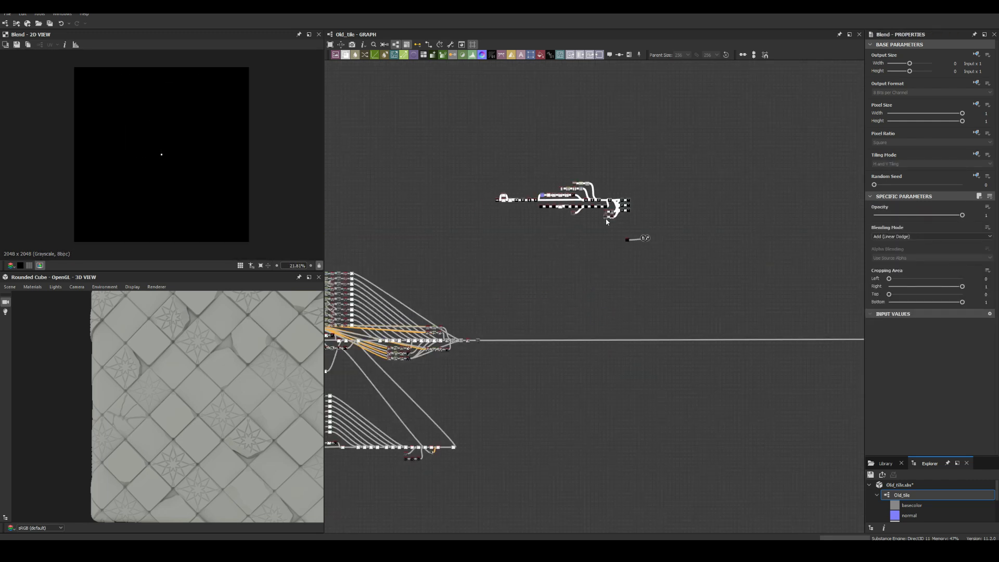
{"action": "scroll", "coordinate": [606, 223], "scroll_direction": "up", "scroll_amount": 6}
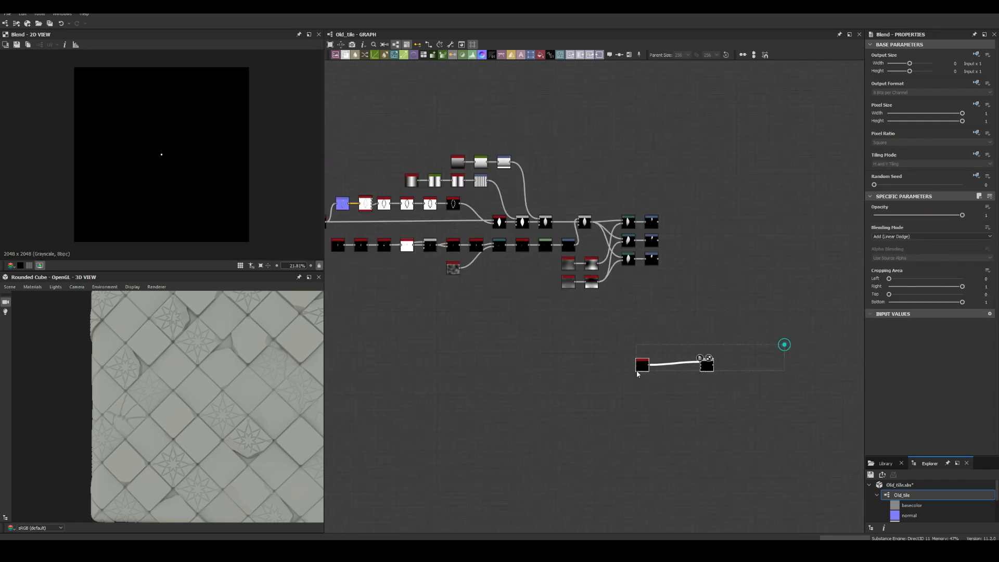
Add a Waveform 1 with a Transformation 2D, then enlarge the upright spike and shift it downward.
{"action": "key", "text": "space"}
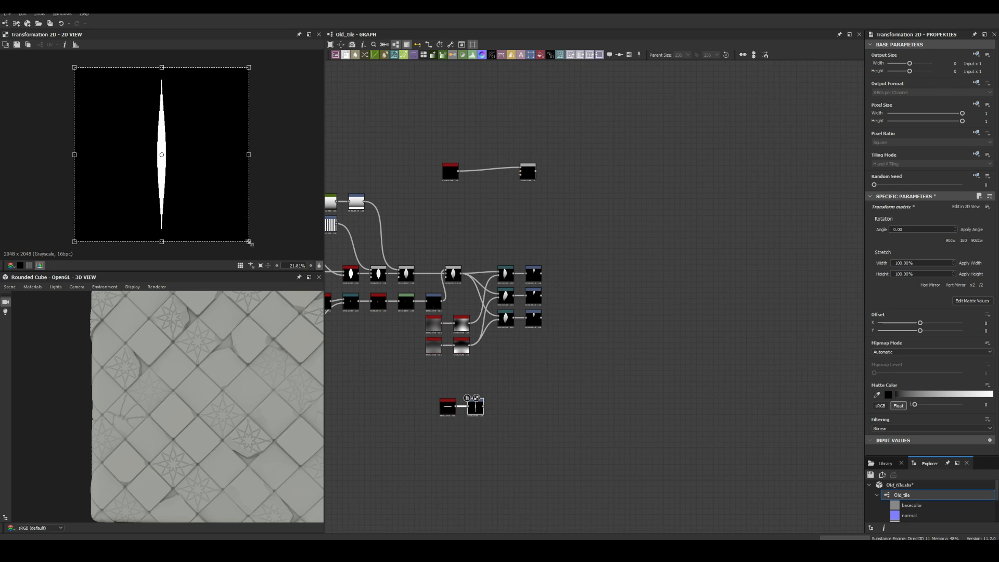
{"action": "left_click_drag", "start_coordinate": [248, 242], "coordinate": [286, 279]}
{"action": "left_click_drag", "start_coordinate": [161, 154], "coordinate": [161, 194]}
{"action": "scroll", "coordinate": [456, 409], "scroll_direction": "up", "scroll_amount": 4}
Add an Edge Detect and a Blend after the spike's Transformation 2D and connect them.
{"action": "key", "text": "space"}
{"action": "key", "text": "space"}
{"action": "left_click_drag", "start_coordinate": [512, 404], "coordinate": [601, 396]}
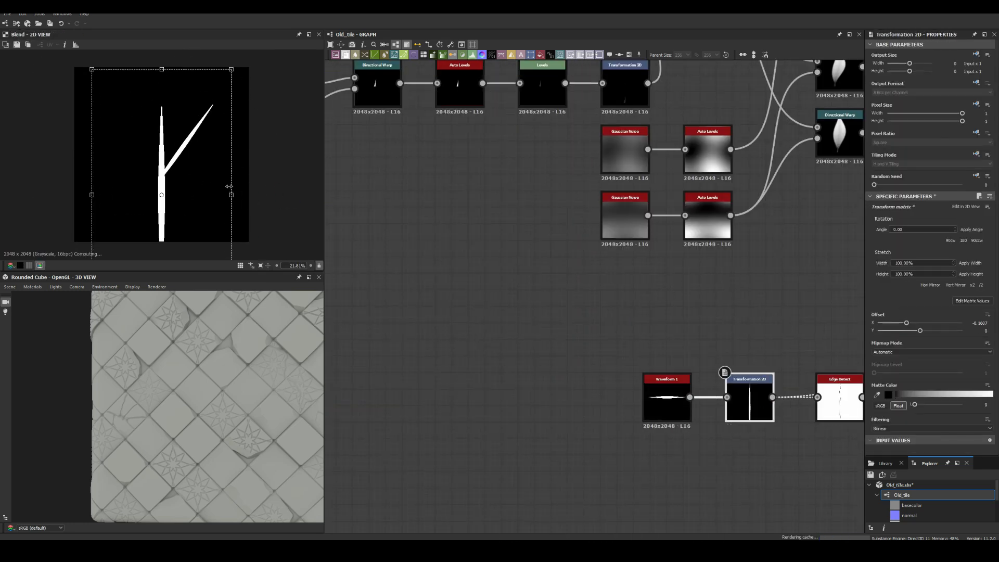
Move the copied small branch onto the upper fork of the twig shape.
{"action": "scroll", "coordinate": [692, 215], "scroll_direction": "down", "scroll_amount": 3}
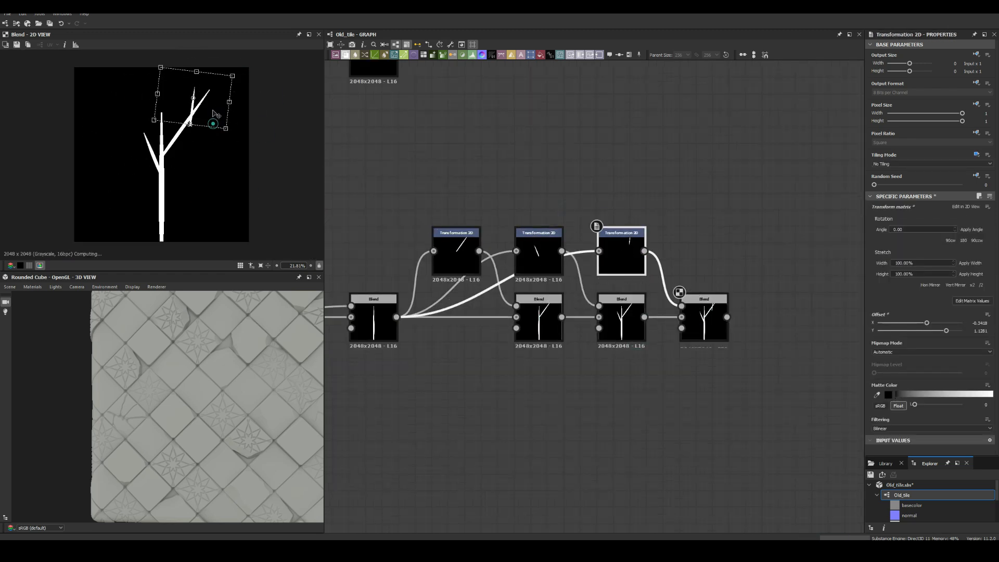
{"action": "left_click_drag", "start_coordinate": [219, 126], "coordinate": [217, 110]}
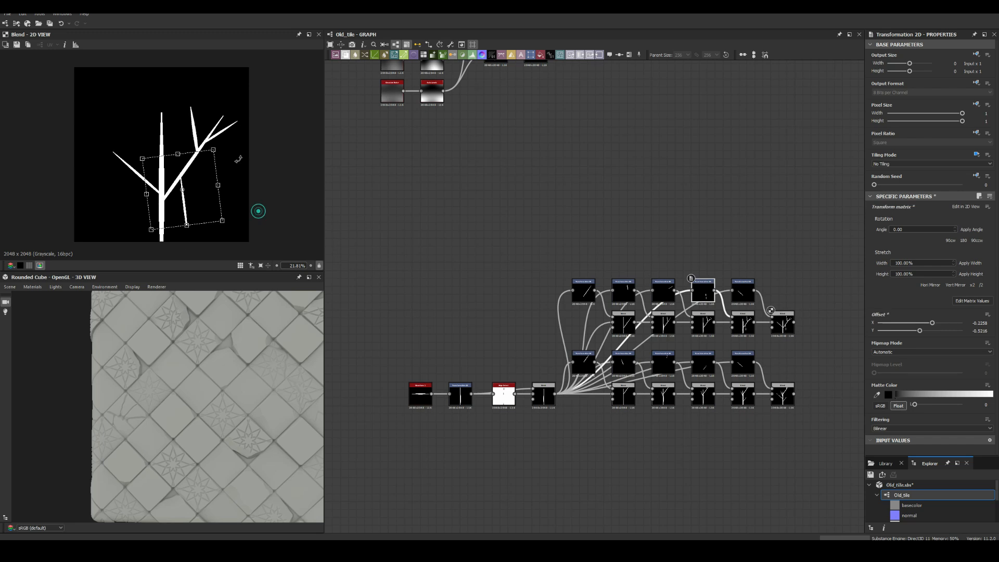
{"action": "scroll", "coordinate": [211, 202], "scroll_direction": "up", "scroll_amount": 3}
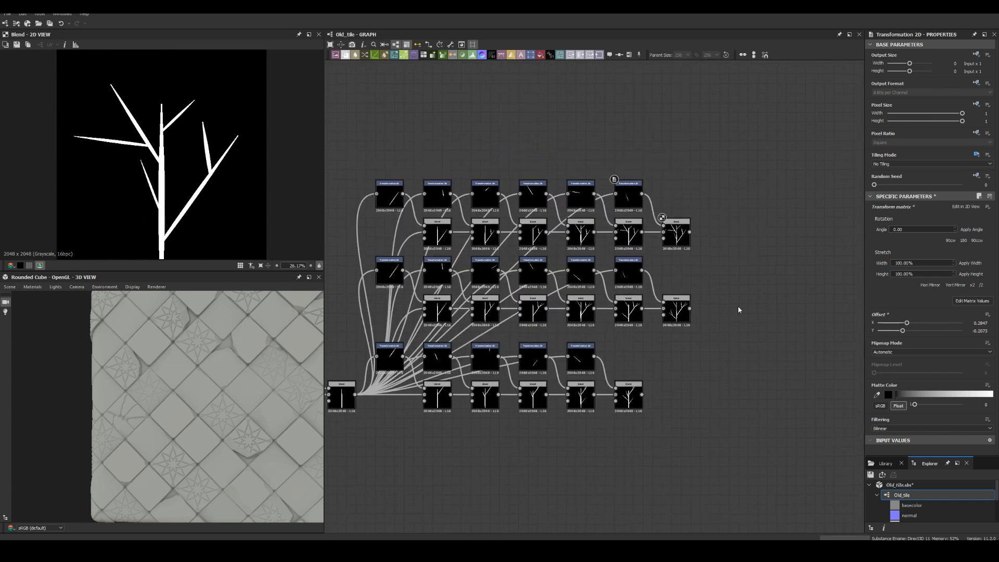
Connect a twig shape's final Blend to a Directional Warp driven by noise.
{"action": "scroll", "coordinate": [738, 306], "scroll_direction": "up", "scroll_amount": 1}
{"action": "left_click_drag", "start_coordinate": [738, 405], "coordinate": [749, 406]}
{"action": "left_click", "coordinate": [781, 364]}
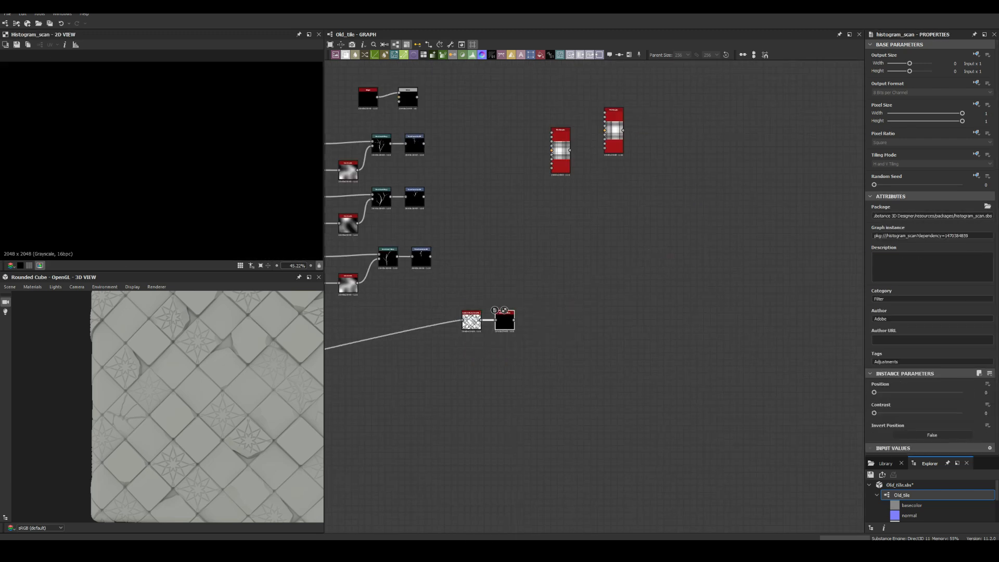
Raise the new Histogram Scan's position to isolate part of the pattern.
{"action": "left_click_drag", "start_coordinate": [926, 392], "coordinate": [940, 391]}
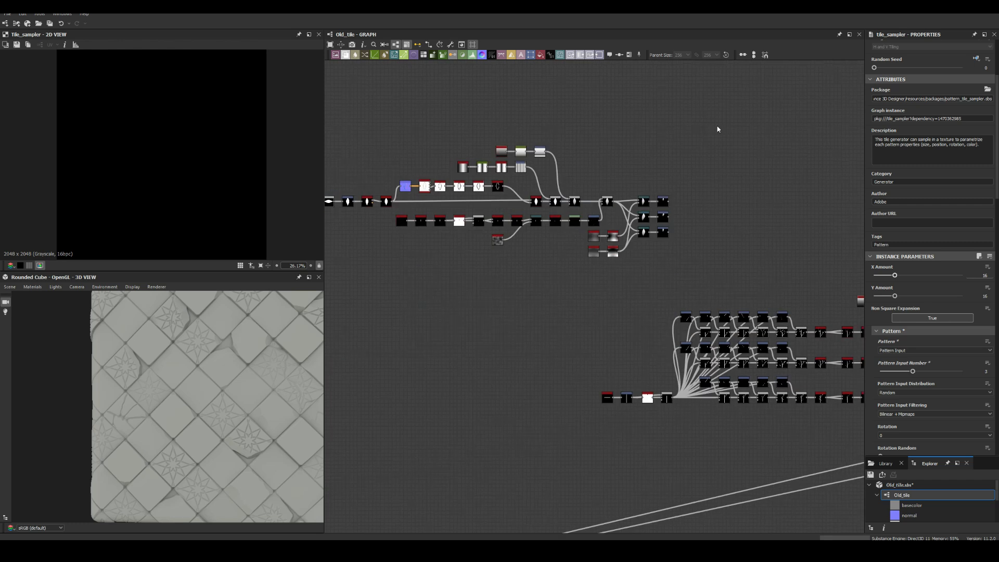
Feed the three leaf variants and a twig into the Tile Sampler, then set horizontal random symmetry to 1 and adjust the leaf scale.
{"action": "left_click_drag", "start_coordinate": [718, 129], "coordinate": [329, 266]}
{"action": "scroll", "coordinate": [812, 208], "scroll_direction": "up", "scroll_amount": 5}
{"action": "left_click_drag", "start_coordinate": [663, 232], "coordinate": [846, 208]}
{"action": "scroll", "coordinate": [671, 187], "scroll_direction": "down", "scroll_amount": 3}
{"action": "left_click_drag", "start_coordinate": [671, 109], "coordinate": [796, 286]}
{"action": "scroll", "coordinate": [926, 301], "scroll_direction": "down", "scroll_amount": 12}
{"action": "left_click_drag", "start_coordinate": [889, 304], "coordinate": [951, 304]}
{"action": "scroll", "coordinate": [926, 304], "scroll_direction": "down", "scroll_amount": 5}
{"action": "left_click_drag", "start_coordinate": [880, 299], "coordinate": [914, 319]}
{"action": "scroll", "coordinate": [894, 218], "scroll_direction": "down", "scroll_amount": 4}
{"action": "left_click_drag", "start_coordinate": [881, 393], "coordinate": [886, 392]}
{"action": "scroll", "coordinate": [944, 232], "scroll_direction": "up", "scroll_amount": 12}
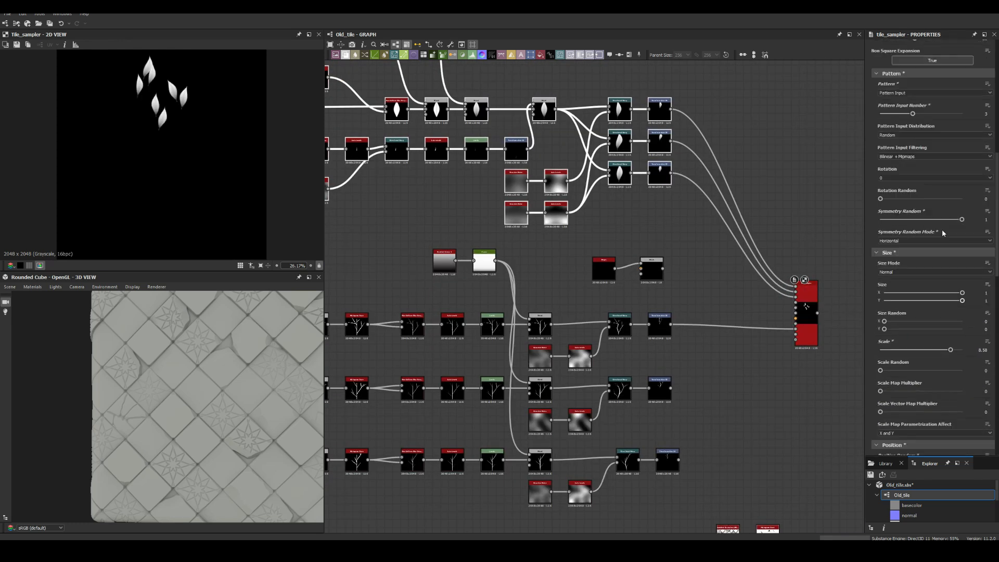
{"action": "left_click", "coordinate": [978, 87]}
Add an Auto Levels and a Levels after the leaf Tile Sampler.
{"action": "middle_click_drag", "start_coordinate": [805, 315], "coordinate": [738, 281]}
{"action": "key", "text": "space"}
{"action": "type", "text": "auto"}
{"action": "key", "text": "Return"}
{"action": "key", "text": "space"}
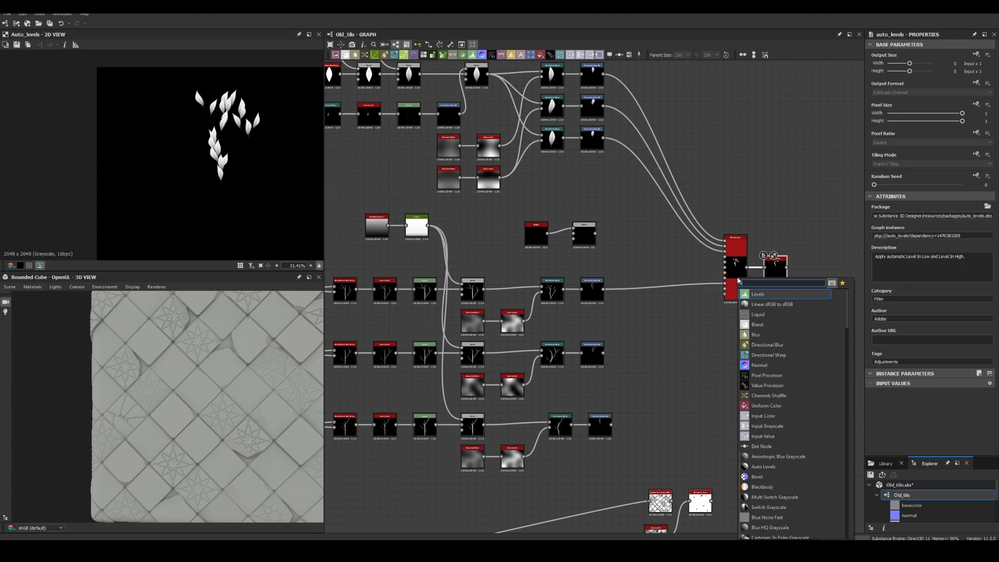
{"action": "type", "text": "levels"}
{"action": "key", "text": "Return"}
Add a Height Blend that combines the scattered leaves with the twig shape.
{"action": "scroll", "coordinate": [851, 194], "scroll_direction": "up", "scroll_amount": 5}
{"action": "key", "text": "space"}
{"action": "type", "text": "height"}
{"action": "key", "text": "Return"}
{"action": "left_click_drag", "start_coordinate": [836, 229], "coordinate": [812, 338]}
{"action": "left_click_drag", "start_coordinate": [541, 336], "coordinate": [785, 336]}
{"action": "left_click", "coordinate": [528, 348]}
Blend a gradient Transformation 2D into the leaf midrib after its Directional Warp and follow it with an Auto Levels.
{"action": "scroll", "coordinate": [521, 219], "scroll_direction": "down", "scroll_amount": 1}
{"action": "double_click", "coordinate": [614, 237]}
{"action": "double_click", "coordinate": [676, 312]}
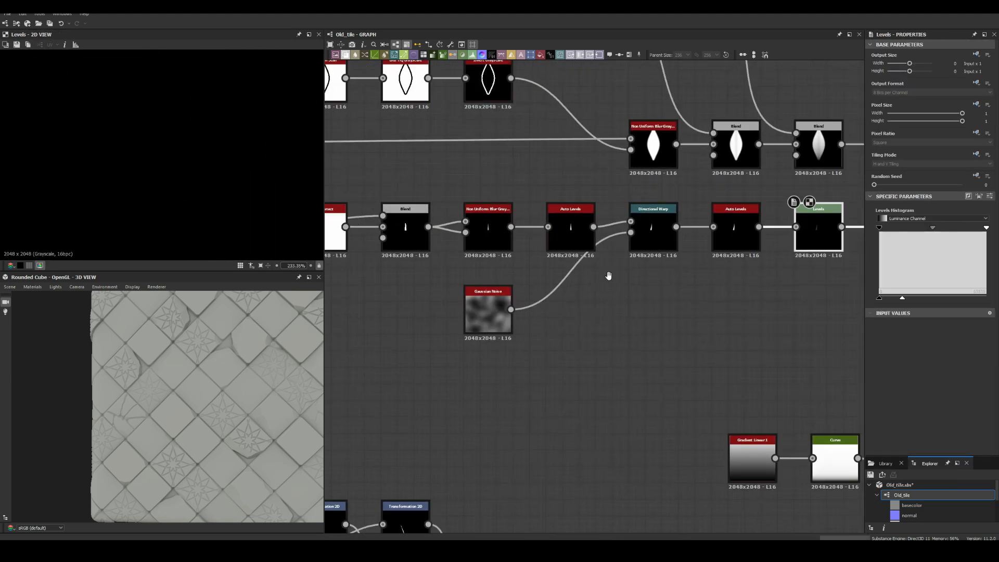
{"action": "scroll", "coordinate": [645, 245], "scroll_direction": "down", "scroll_amount": 3}
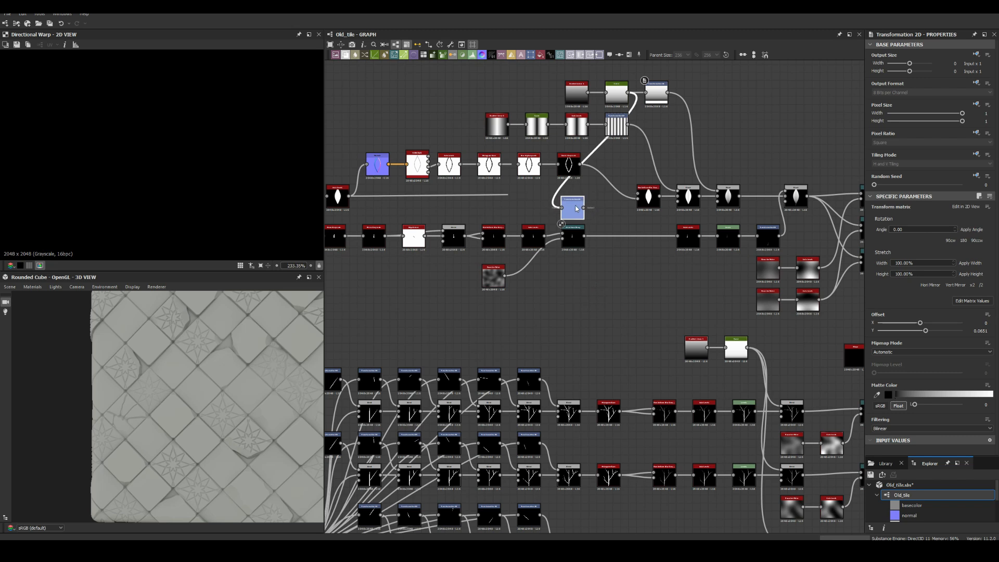
{"action": "key", "text": "space"}
{"action": "type", "text": "blend"}
{"action": "key", "text": "Return"}
{"action": "scroll", "coordinate": [611, 244], "scroll_direction": "up", "scroll_amount": 5}
{"action": "left_click_drag", "start_coordinate": [765, 243], "coordinate": [801, 323]}
{"action": "key", "text": "space"}
{"action": "type", "text": "auto"}
{"action": "key", "text": "Return"}
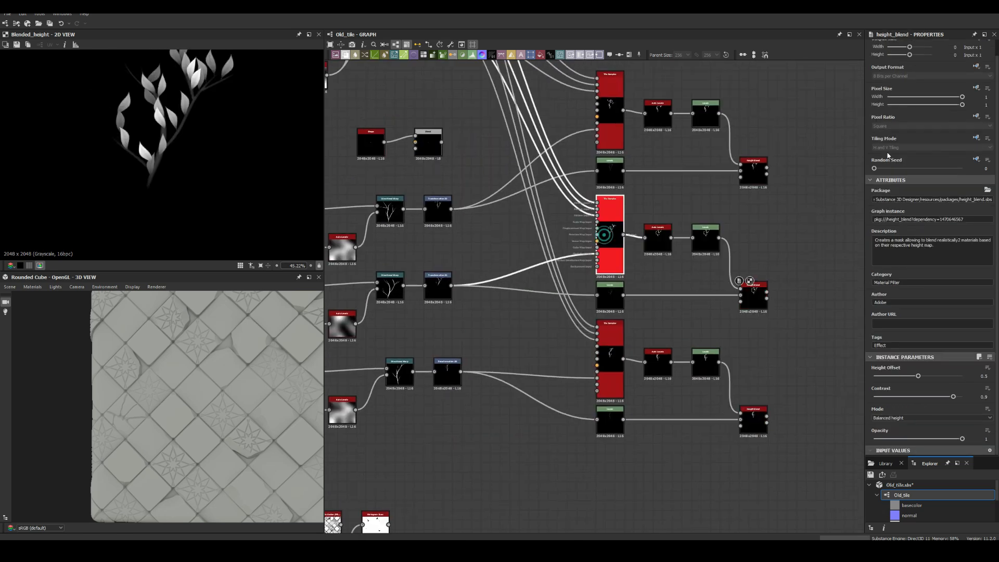
Change the random seed of the second branch's leaf Tile Sampler and preview the branch Height Blends.
{"action": "left_click_drag", "start_coordinate": [929, 169], "coordinate": [936, 168]}
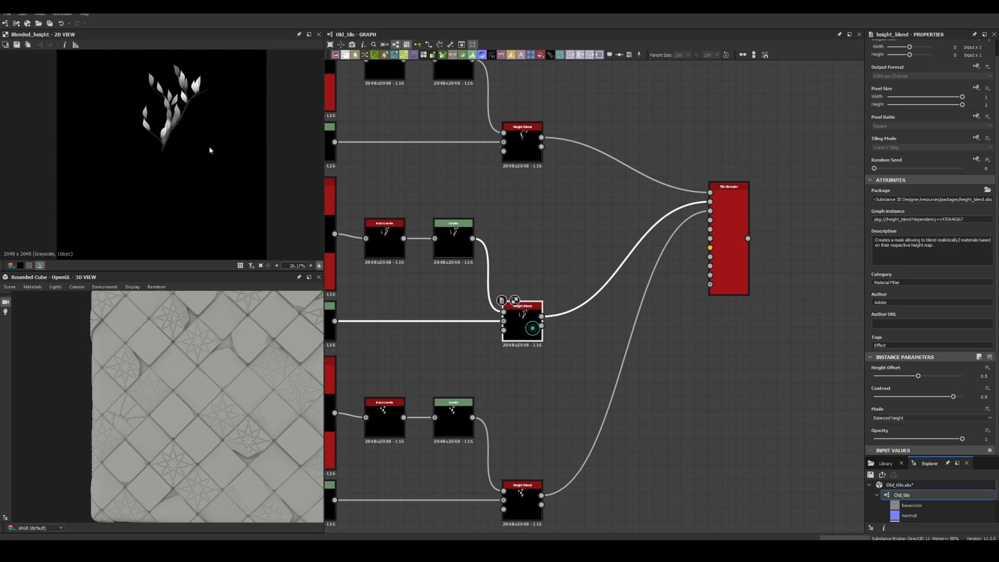
{"action": "scroll", "coordinate": [165, 116], "scroll_direction": "up", "scroll_amount": 10}
{"action": "double_click", "coordinate": [521, 134]}
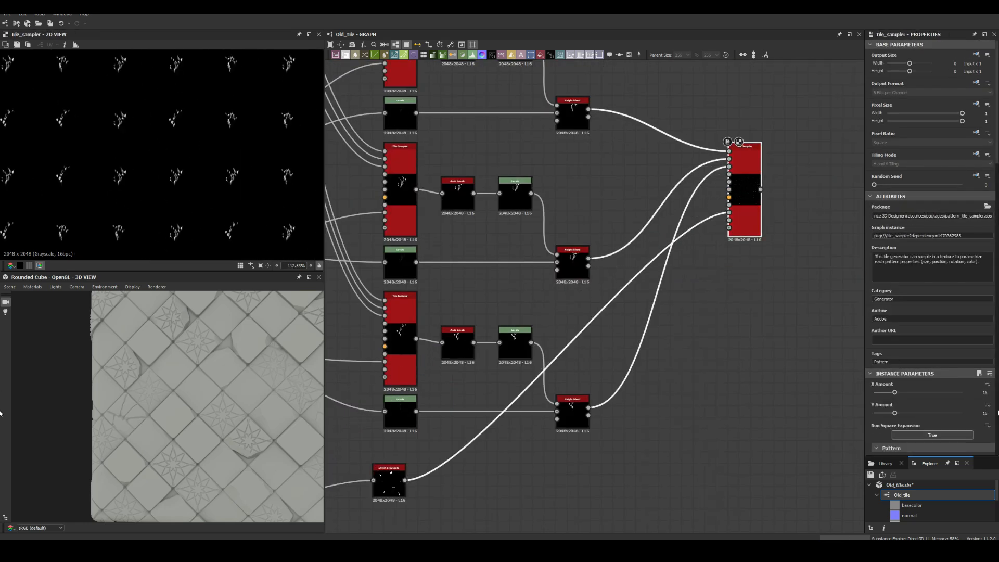
Configure the Tile Sampler that scatters the three branches by mask, and add an Auto Levels and Levels after it.
{"action": "scroll", "coordinate": [894, 217], "scroll_direction": "down", "scroll_amount": 10}
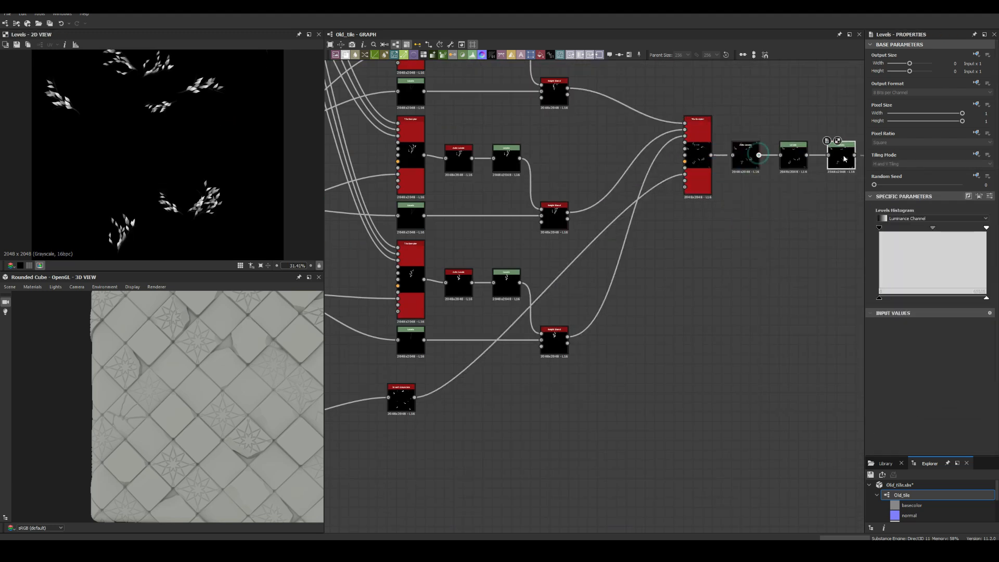
{"action": "scroll", "coordinate": [655, 443], "scroll_direction": "down", "scroll_amount": 5}
Blend the scattered branches into the tile height, choose the blending mode, and inspect the relief on the rounded cube.
{"action": "key", "text": "space"}
{"action": "type", "text": "non"}
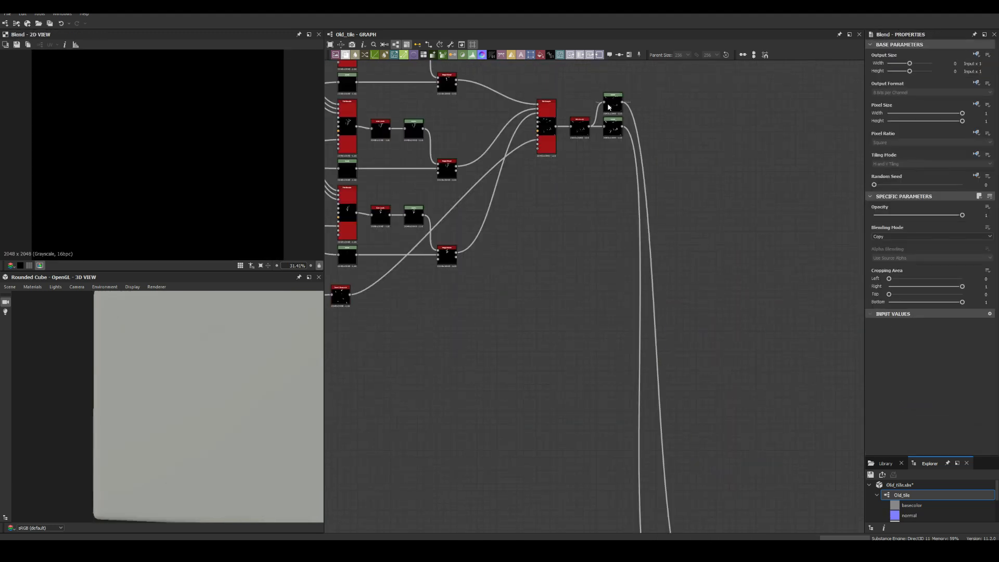
{"action": "left_click", "coordinate": [885, 237]}
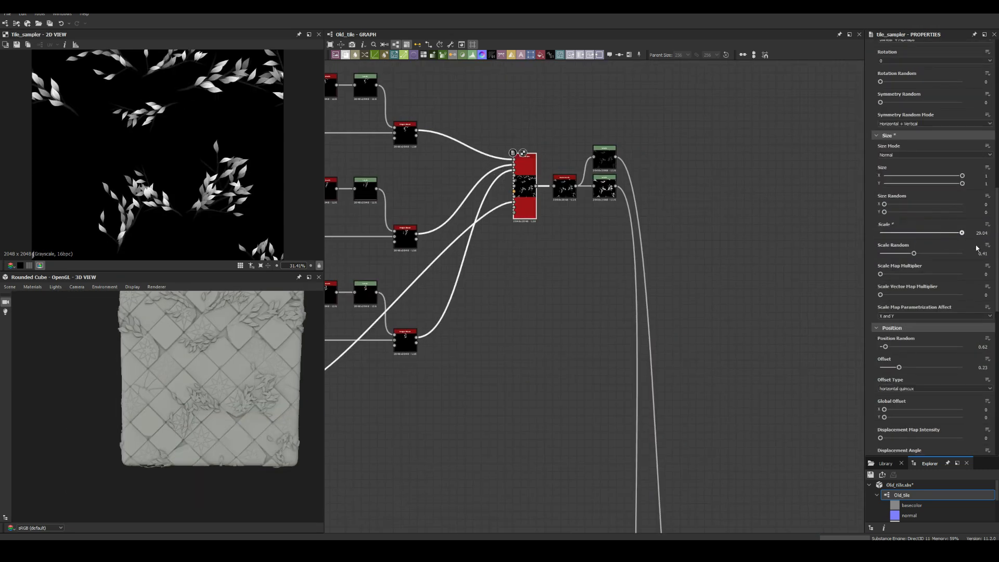
{"action": "scroll", "coordinate": [242, 365], "scroll_direction": "up", "scroll_amount": 5}
{"action": "left_click_drag", "start_coordinate": [242, 365], "coordinate": [172, 364]}
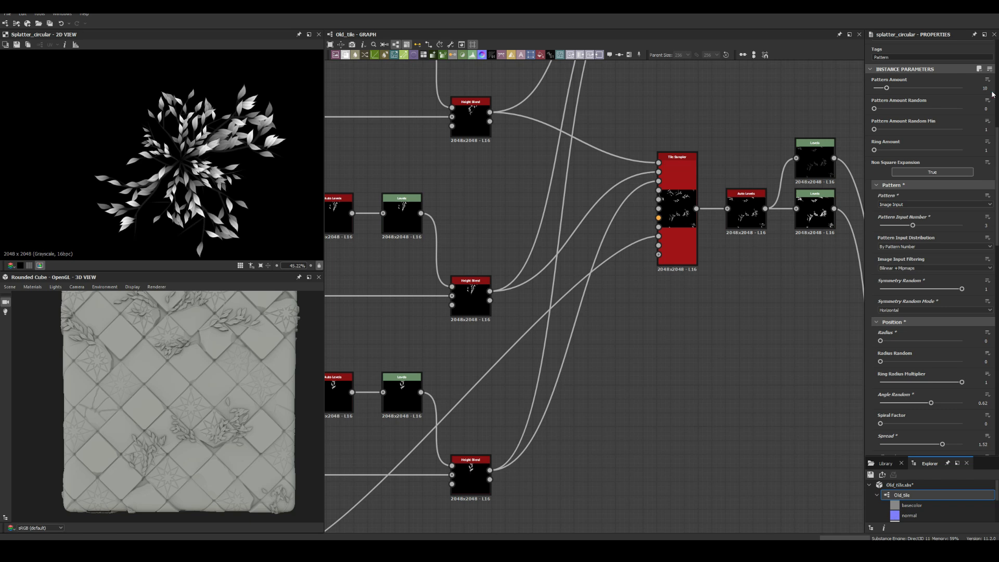
Duplicate the Splatter Circular fed by the three branches and set the copy's spread to 7.41.
{"action": "scroll", "coordinate": [922, 343], "scroll_direction": "up", "scroll_amount": 5}
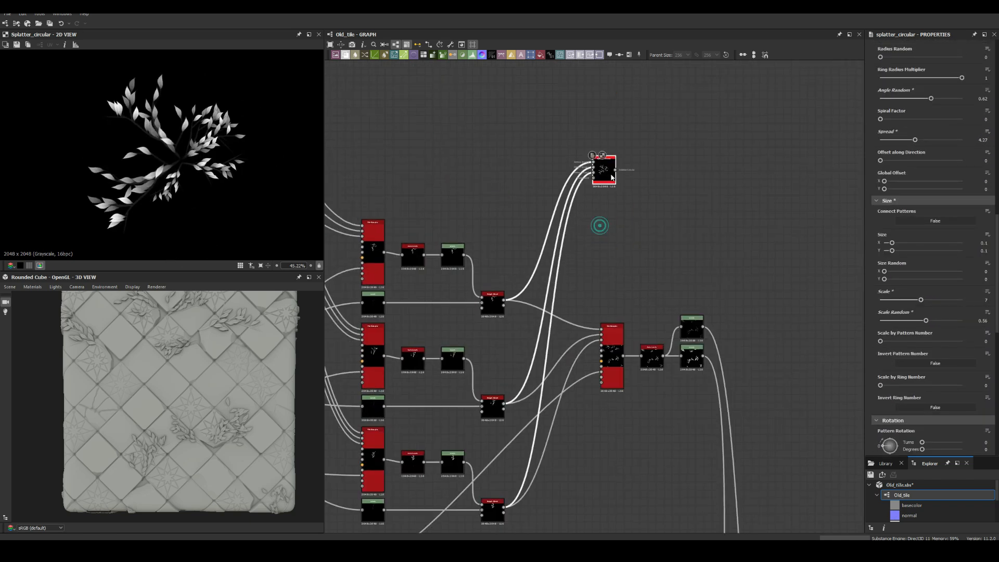
{"action": "left_click", "coordinate": [600, 215]}
{"action": "left_click_drag", "start_coordinate": [915, 303], "coordinate": [931, 303]}
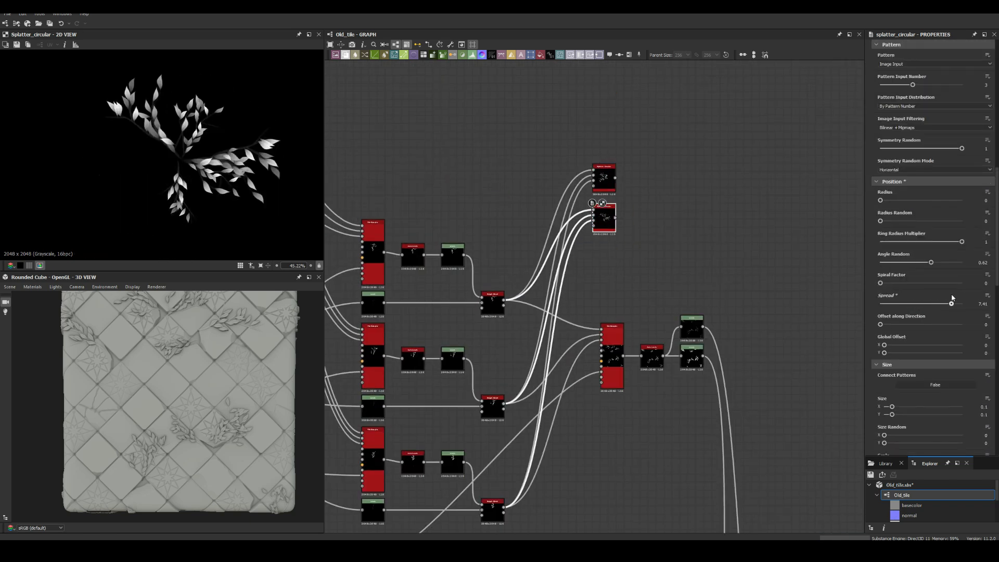
Reuse the branch Tile Sampler for the three Splatter Circular clusters and blend this scatter with the first one.
{"action": "left_click", "coordinate": [612, 357]}
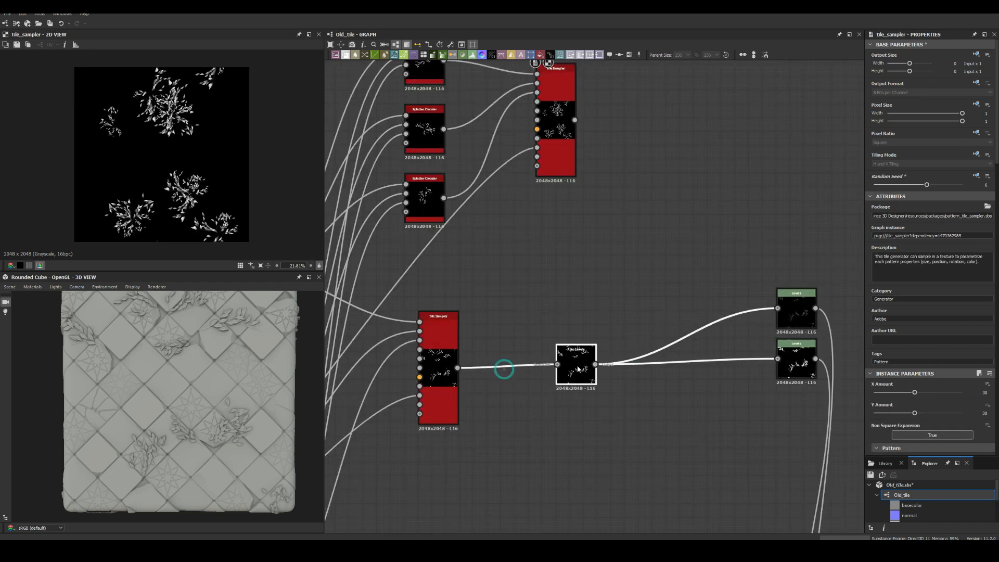
{"action": "left_click", "coordinate": [917, 237]}
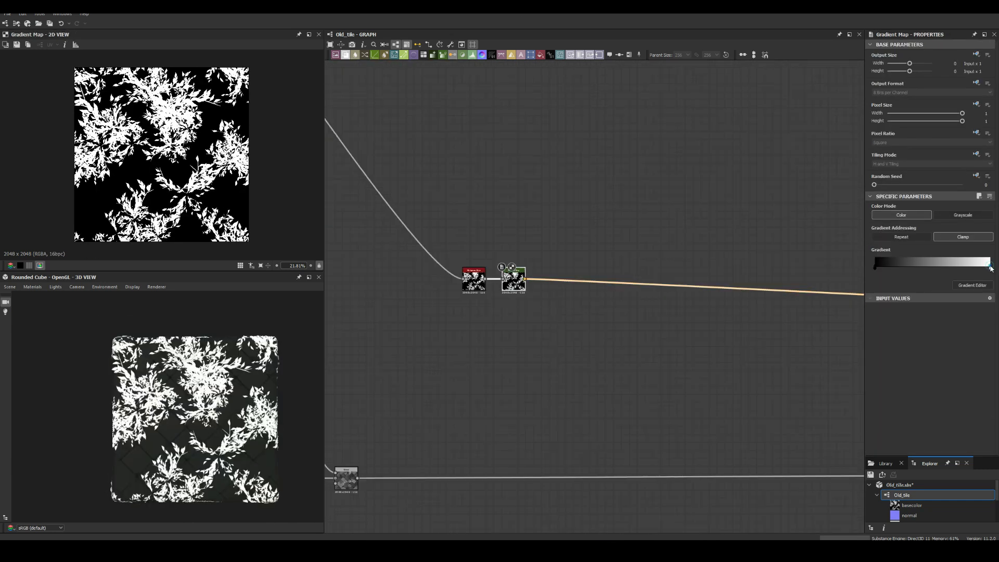
Recolour the leaf mask's Gradient Map with tan for the tiles and green for the leaves.
{"action": "left_click", "coordinate": [410, 183]}
{"action": "left_click", "coordinate": [361, 137]}
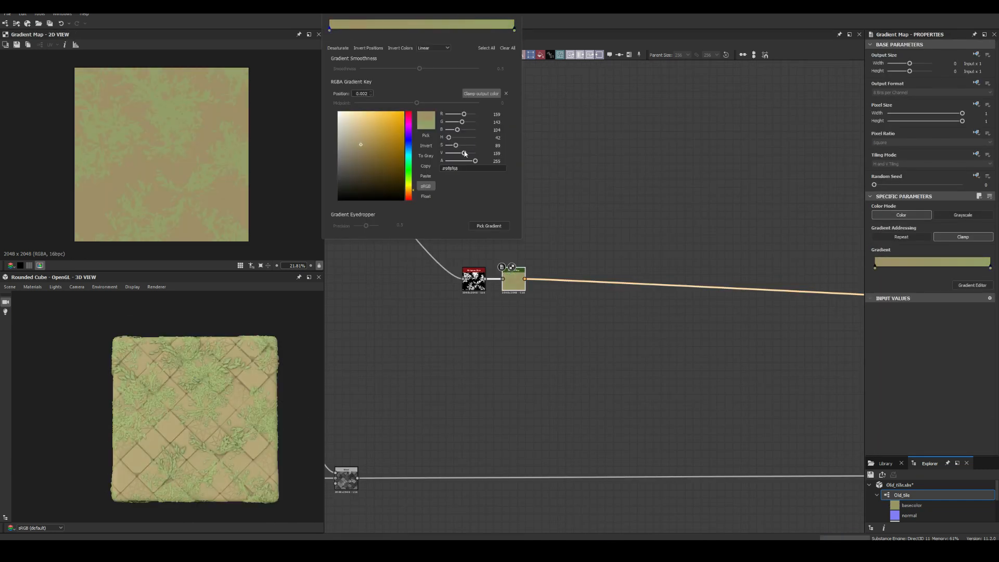
{"action": "left_click_drag", "start_coordinate": [464, 153], "coordinate": [462, 154]}
Align the stars with the tiles by setting the star Tile Sampler's offset to 1 and global offset to 0.25 and 0.32.
{"action": "scroll", "coordinate": [98, 319], "scroll_direction": "up", "scroll_amount": 4}
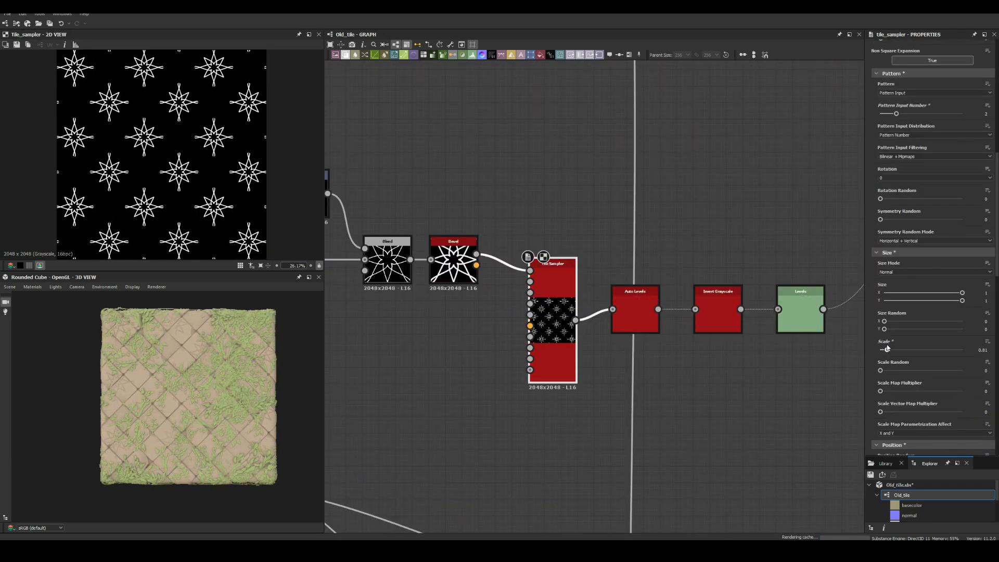
{"action": "scroll", "coordinate": [888, 348], "scroll_direction": "down", "scroll_amount": 5}
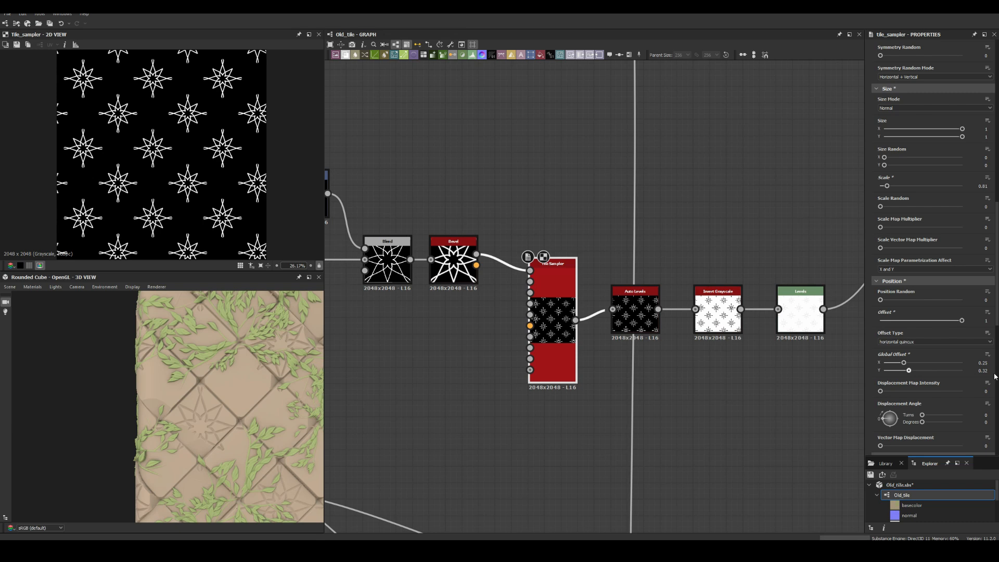
{"action": "left_click_drag", "start_coordinate": [900, 161], "coordinate": [914, 161]}
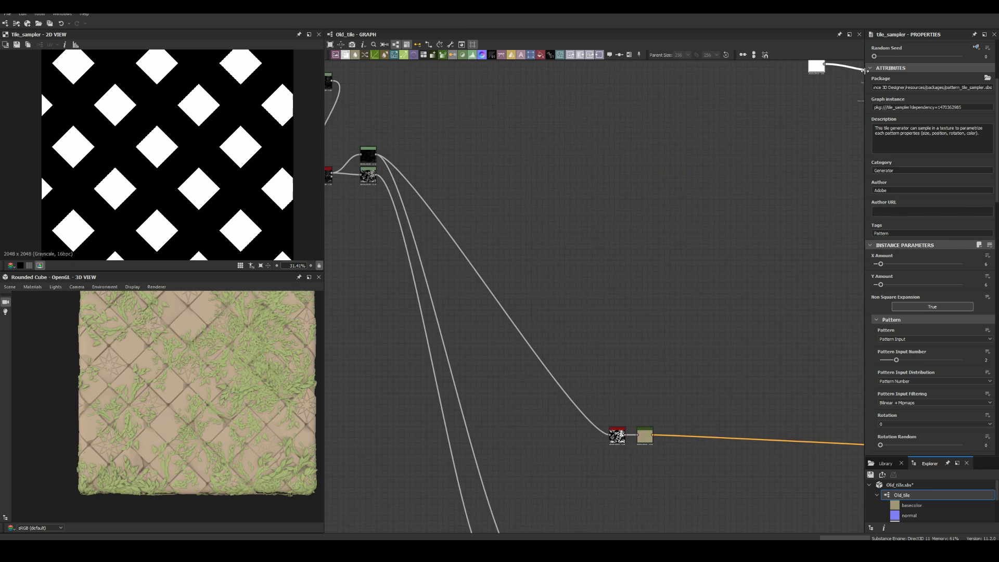
Blend the scattered small pits into the tile height and choose the Blend's mode.
{"action": "double_click", "coordinate": [480, 512]}
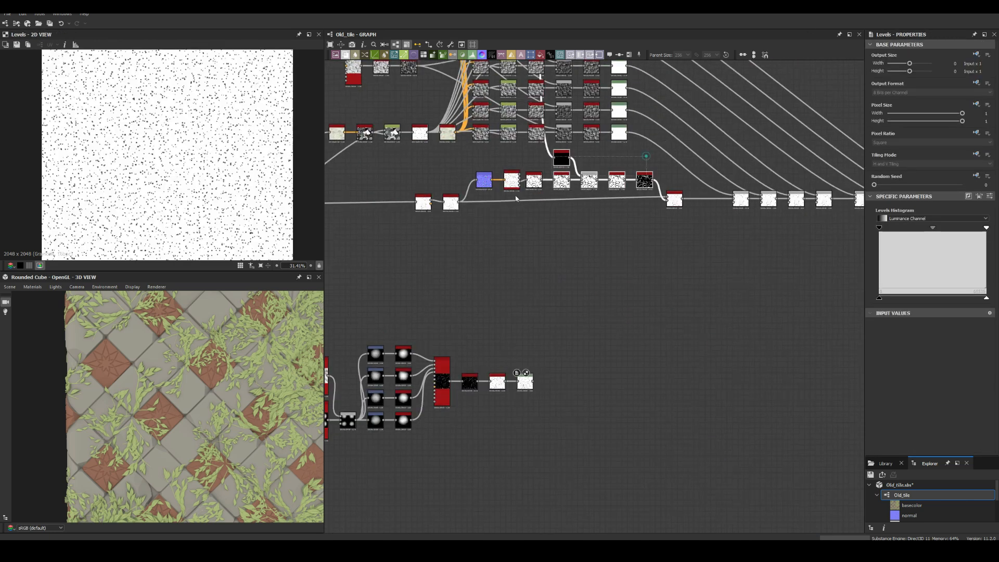
{"action": "left_click", "coordinate": [888, 237]}
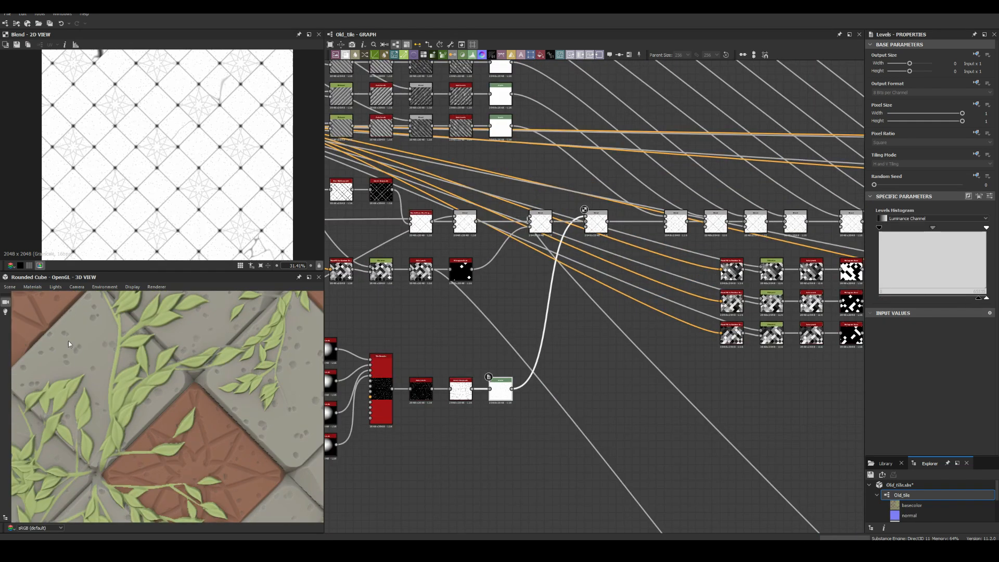
{"action": "scroll", "coordinate": [186, 392], "scroll_direction": "down", "scroll_amount": 3}
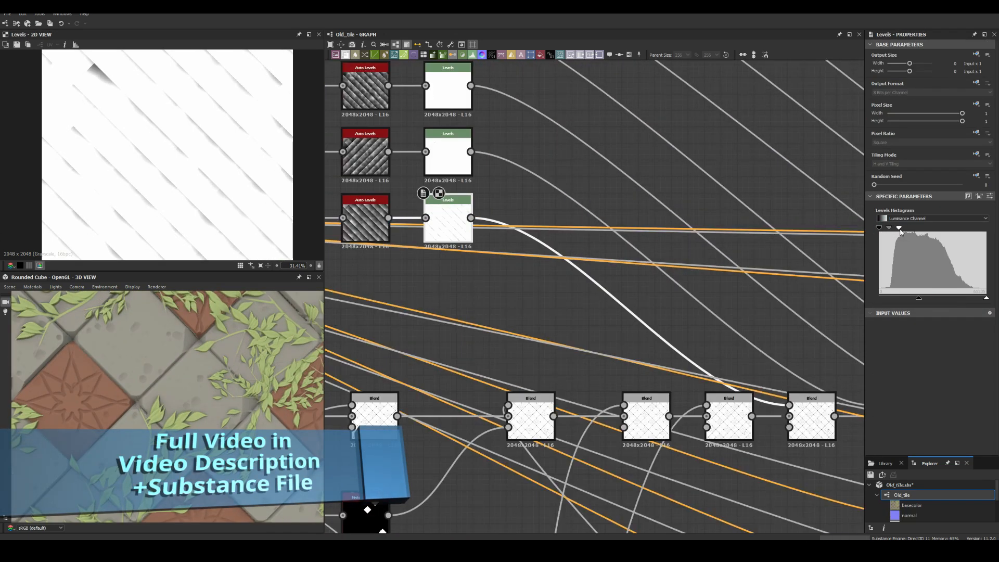
Adjust the white input points of the Levels nodes that follow the diagonal slope patterns.
{"action": "left_click_drag", "start_coordinate": [903, 227], "coordinate": [893, 228]}
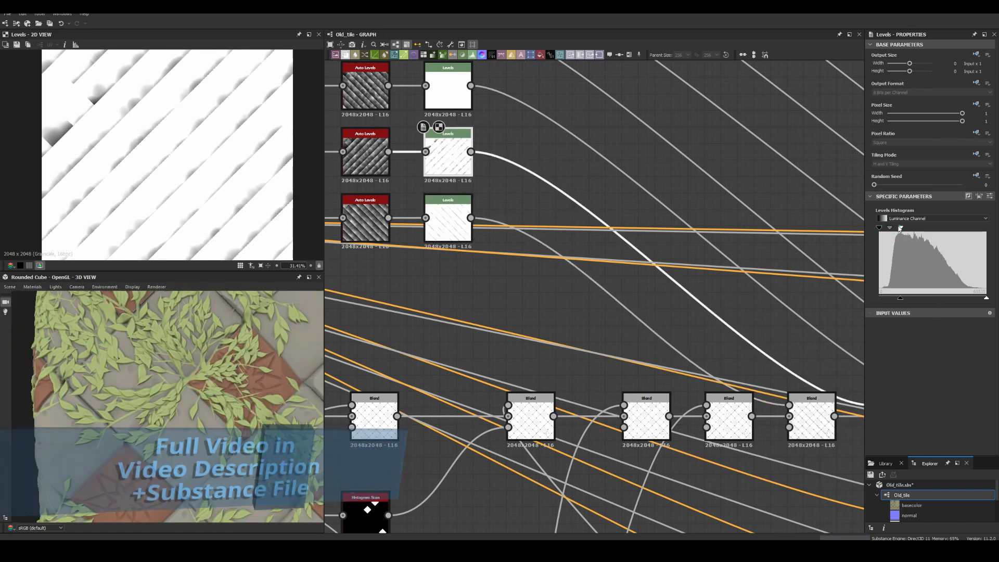
{"action": "left_click_drag", "start_coordinate": [900, 227], "coordinate": [891, 227]}
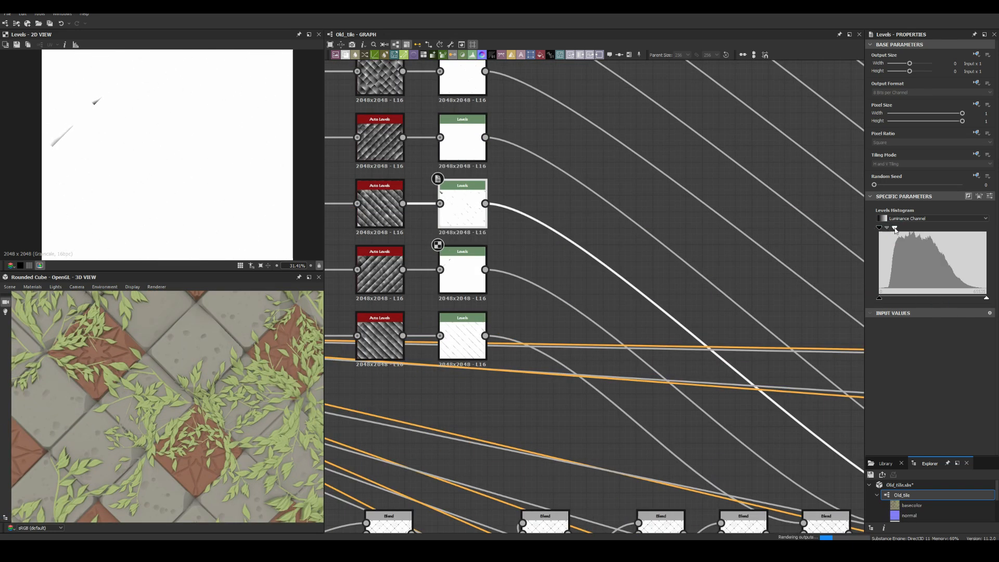
{"action": "left_click_drag", "start_coordinate": [894, 229], "coordinate": [895, 229]}
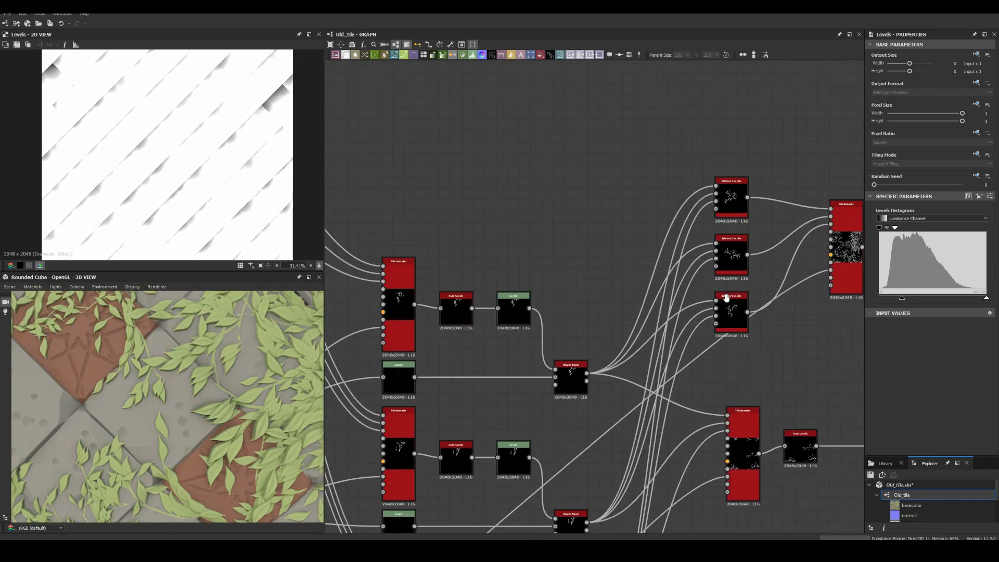
Set the leaf scale to 12 in the branch Tile Samplers.
{"action": "left_click", "coordinate": [577, 391]}
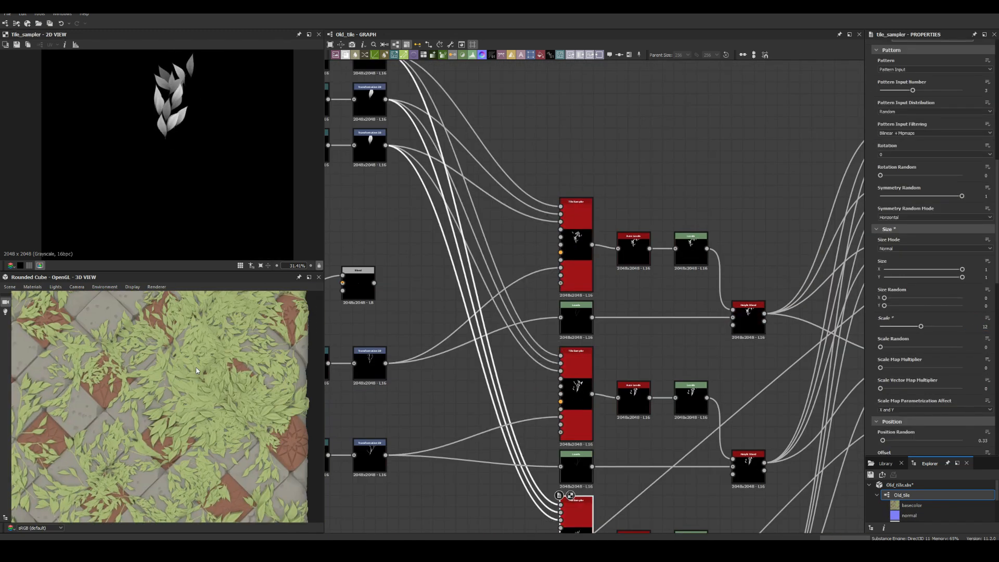
{"action": "scroll", "coordinate": [199, 369], "scroll_direction": "down", "scroll_amount": 5}
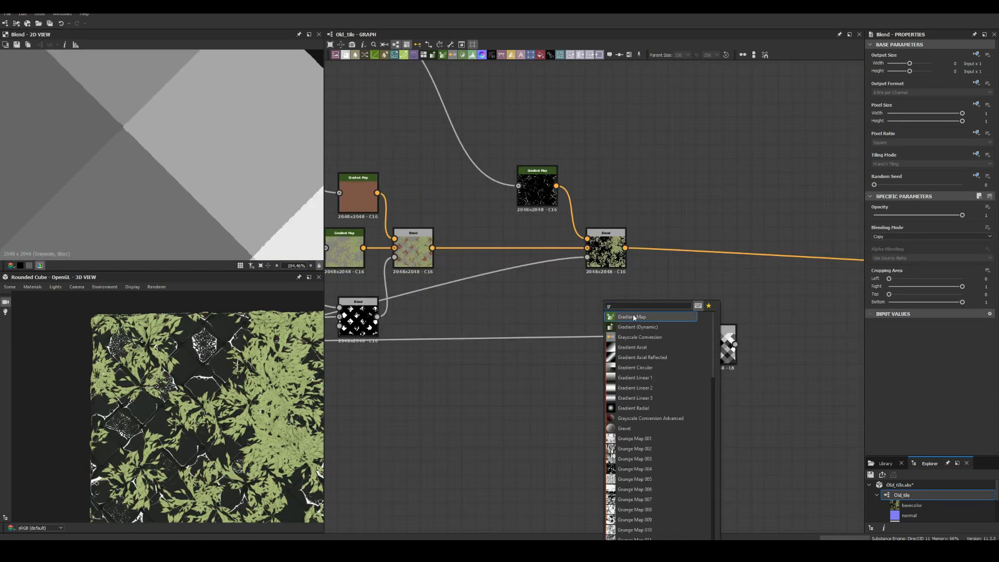
Add a Gradient Map for the greyscale tile variation and blend it into the base color with Add (Linear Dodge) at 0.1 opacity.
{"action": "left_click", "coordinate": [629, 326]}
{"action": "left_click", "coordinate": [882, 262]}
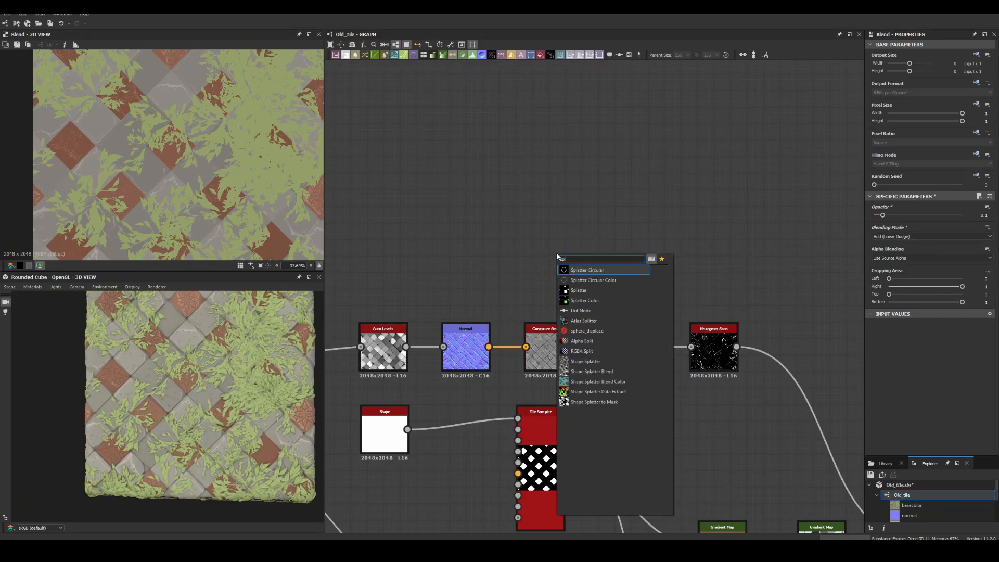
Add an RGBA Split after the Normal node to extract an edge mask, and blend it into the base color at low opacity.
{"action": "left_click", "coordinate": [588, 281]}
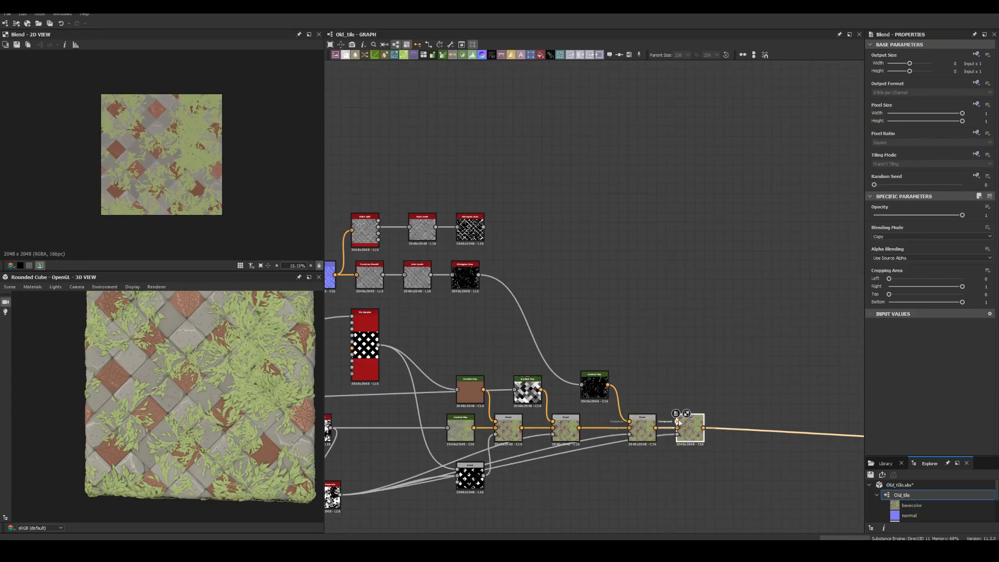
{"action": "mouse_move", "coordinate": [875, 215]}
{"action": "left_mouse_down"}
{"action": "mouse_move", "coordinate": [932, 215]}
{"action": "mouse_move", "coordinate": [881, 219]}
{"action": "left_mouse_up"}
{"action": "scroll", "coordinate": [843, 290], "scroll_direction": "down", "scroll_amount": 2}
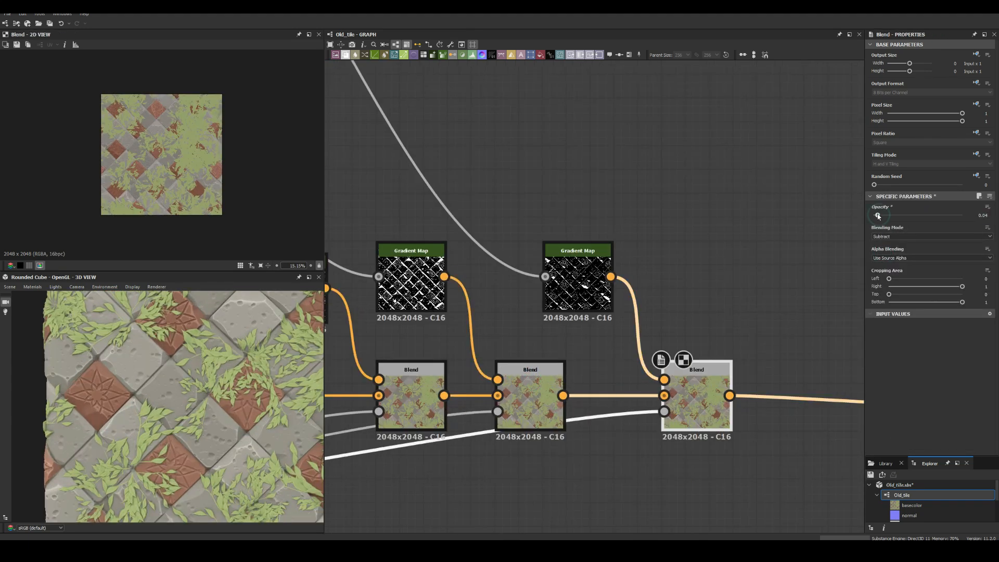
Set the Subtract Blend's opacity to 0.03 and check the material on the 3D model.
{"action": "left_click_drag", "start_coordinate": [878, 216], "coordinate": [877, 216]}
{"action": "scroll", "coordinate": [191, 349], "scroll_direction": "down", "scroll_amount": 3}
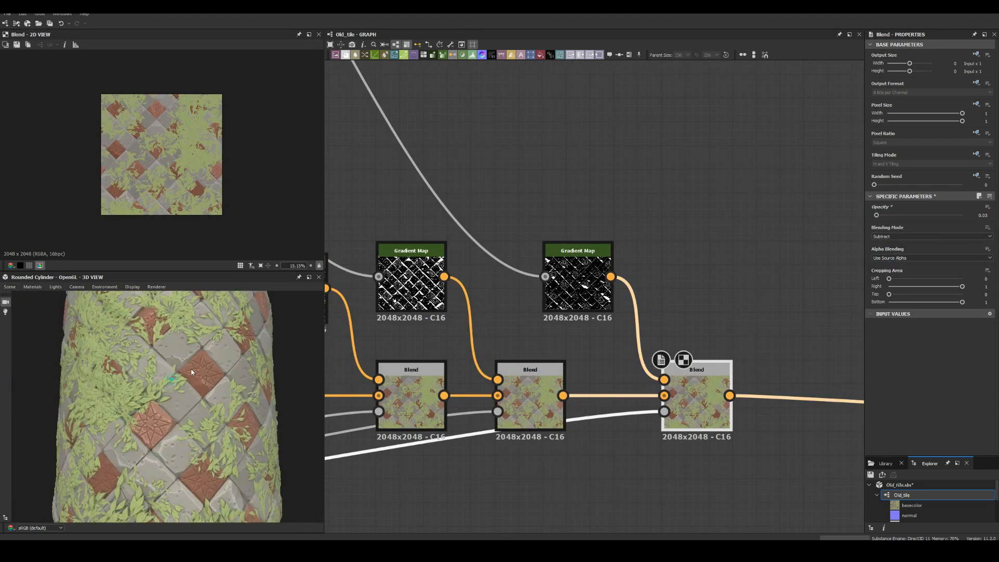
{"action": "scroll", "coordinate": [191, 370], "scroll_direction": "down", "scroll_amount": 2}
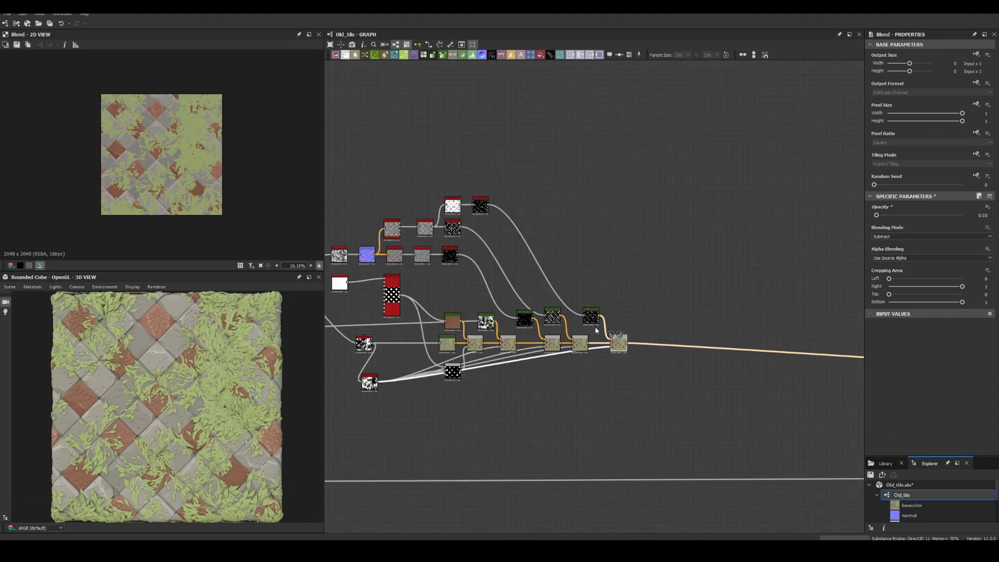
Place a Histogram Scan with a green Gradient Map beside a Blend in the base color chain for leaf color variation.
{"action": "scroll", "coordinate": [453, 391], "scroll_direction": "up", "scroll_amount": 3}
{"action": "scroll", "coordinate": [453, 391], "scroll_direction": "up", "scroll_amount": 3}
{"action": "left_click", "coordinate": [511, 406]}
{"action": "left_click_drag", "start_coordinate": [430, 341], "coordinate": [582, 366]}
{"action": "double_click", "coordinate": [605, 347]}
{"action": "scroll", "coordinate": [169, 154], "scroll_direction": "up", "scroll_amount": 3}
{"action": "left_click_drag", "start_coordinate": [501, 233], "coordinate": [537, 341]}
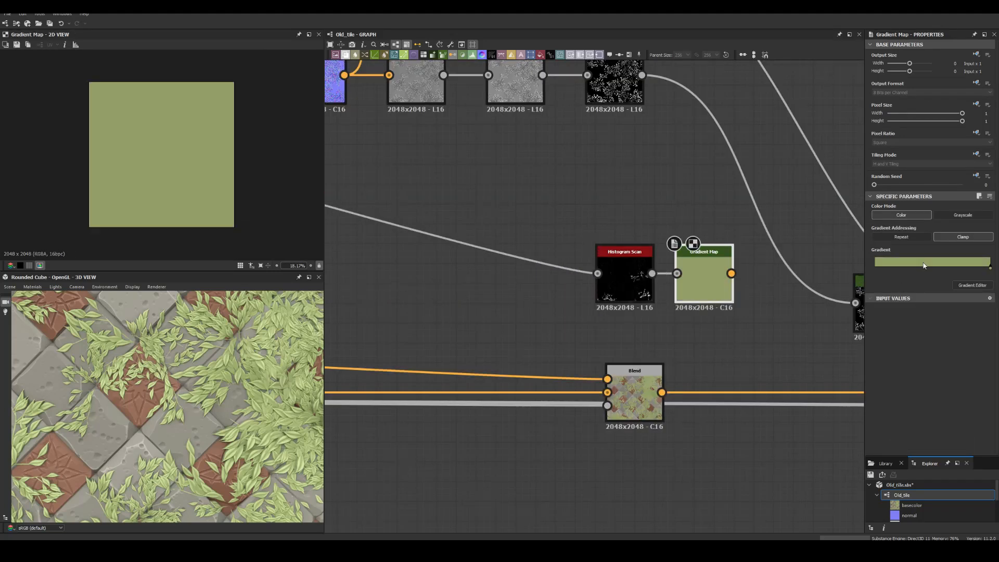
Change the leaf variation Gradient Map's color to yellow.
{"action": "left_click", "coordinate": [924, 266]}
{"action": "left_click_drag", "start_coordinate": [460, 149], "coordinate": [463, 153]}
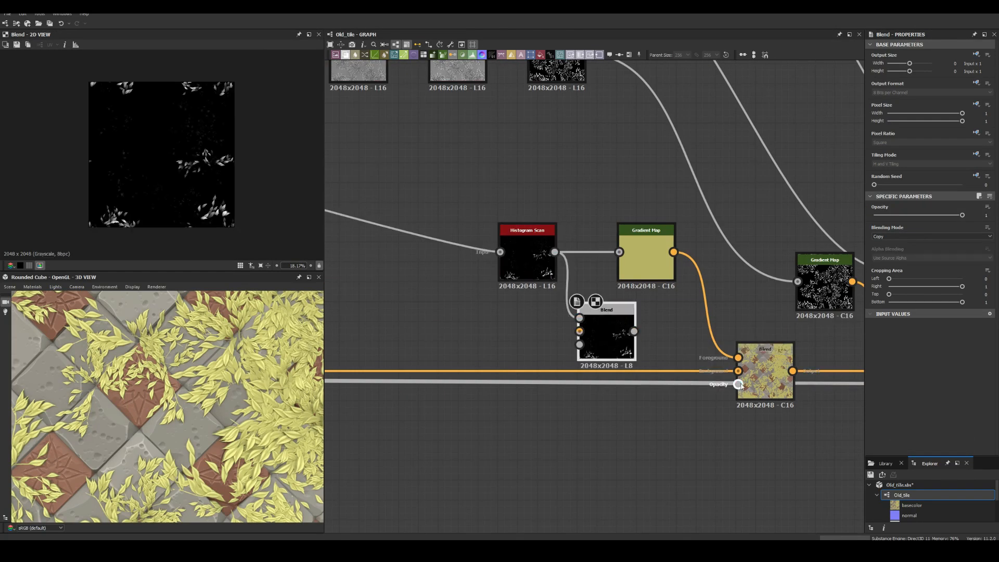
Connect the grayscale mask Blend to the leaf variation Blend's opacity and set the leaf Histogram Scan's position to 0.44.
{"action": "left_click_drag", "start_coordinate": [623, 338], "coordinate": [623, 436]}
{"action": "left_click_drag", "start_coordinate": [634, 430], "coordinate": [738, 384]}
{"action": "scroll", "coordinate": [172, 406], "scroll_direction": "down", "scroll_amount": 10}
{"action": "double_click", "coordinate": [527, 257]}
{"action": "left_click_drag", "start_coordinate": [900, 393], "coordinate": [912, 393]}
{"action": "left_click_drag", "start_coordinate": [825, 345], "coordinate": [545, 346]}
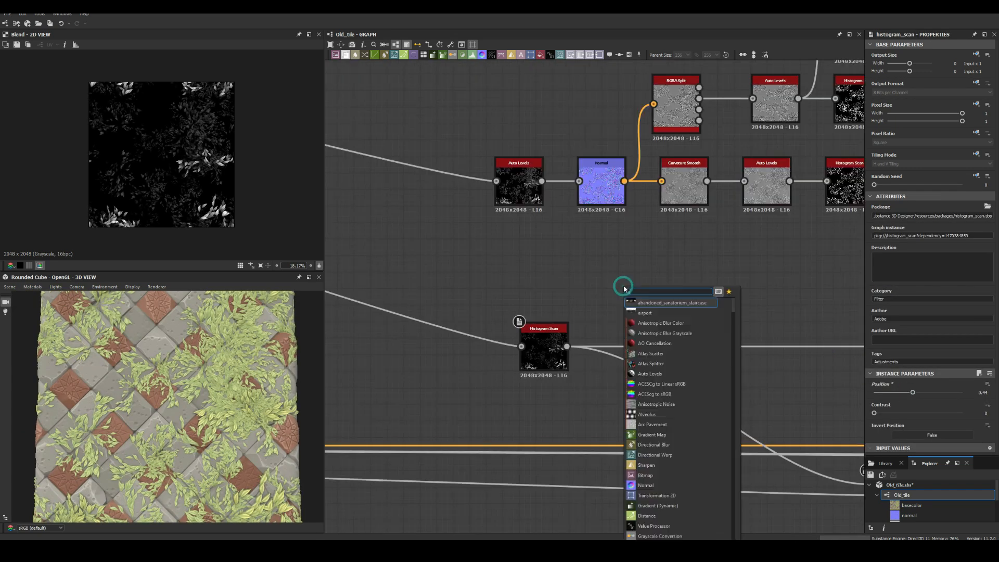
Add a Curvature Sobel after the Normal node, followed by a Histogram Scan with raised contrast and position.
{"action": "double_click", "coordinate": [849, 186]}
{"action": "middle_click_drag", "start_coordinate": [674, 206], "coordinate": [565, 252]}
{"action": "key", "text": "Delete"}
{"action": "key", "text": "space"}
{"action": "left_click_drag", "start_coordinate": [516, 227], "coordinate": [545, 326]}
{"action": "left_click_drag", "start_coordinate": [569, 327], "coordinate": [635, 327]}
{"action": "key", "text": "space"}
{"action": "left_click", "coordinate": [640, 328]}
{"action": "left_click_drag", "start_coordinate": [875, 413], "coordinate": [962, 414]}
{"action": "left_click_drag", "start_coordinate": [875, 392], "coordinate": [947, 393]}
Attach a Flood Fill to the new Histogram Scan and adjust the scan's position to separate the leaf shapes.
{"action": "left_click_drag", "start_coordinate": [594, 286], "coordinate": [729, 359]}
{"action": "left_click_drag", "start_coordinate": [717, 328], "coordinate": [667, 311]}
{"action": "key", "text": "space"}
{"action": "double_click", "coordinate": [750, 312]}
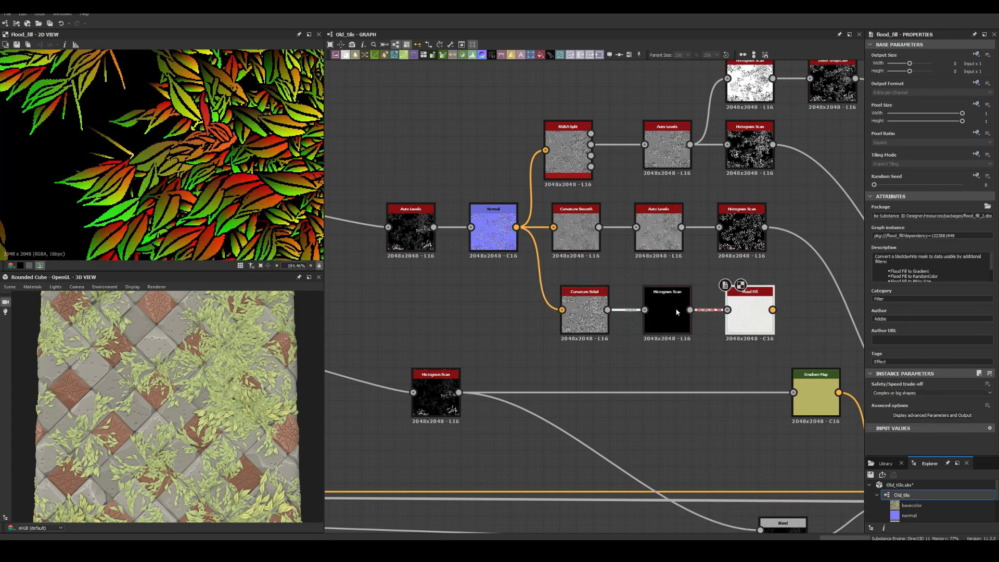
{"action": "left_click", "coordinate": [667, 312]}
{"action": "left_click_drag", "start_coordinate": [947, 392], "coordinate": [919, 393]}
Convert the Flood Fill to random grayscale values and extend them with a Distance node at a large maximum distance.
{"action": "scroll", "coordinate": [563, 180], "scroll_direction": "down", "scroll_amount": 2}
{"action": "scroll", "coordinate": [677, 312], "scroll_direction": "down", "scroll_amount": 2}
{"action": "left_click_drag", "start_coordinate": [856, 388], "coordinate": [739, 319]}
{"action": "scroll", "coordinate": [627, 315], "scroll_direction": "up", "scroll_amount": 2}
{"action": "left_click", "coordinate": [562, 244]}
{"action": "key", "text": "space"}
{"action": "left_click", "coordinate": [581, 323]}
{"action": "left_click_drag", "start_coordinate": [878, 237], "coordinate": [962, 237]}
Feed the random leaf values through a Gradient Map into a new base color Blend set to Add Sub with 0.12 opacity.
{"action": "left_click", "coordinate": [675, 371]}
{"action": "scroll", "coordinate": [675, 369], "scroll_direction": "up", "scroll_amount": 2}
{"action": "key", "text": "ctrl+d"}
{"action": "left_click_drag", "start_coordinate": [695, 218], "coordinate": [779, 372]}
{"action": "key", "text": "space"}
{"action": "left_click", "coordinate": [888, 237]}
{"action": "left_click", "coordinate": [881, 288]}
{"action": "left_click_drag", "start_coordinate": [962, 215], "coordinate": [883, 215]}
Duplicate the leaf Histogram Scan with an adjusted position and connect it to a duplicated Gradient Map for another color variation.
{"action": "scroll", "coordinate": [167, 406], "scroll_direction": "down", "scroll_amount": 4}
{"action": "scroll", "coordinate": [676, 291], "scroll_direction": "down", "scroll_amount": 3}
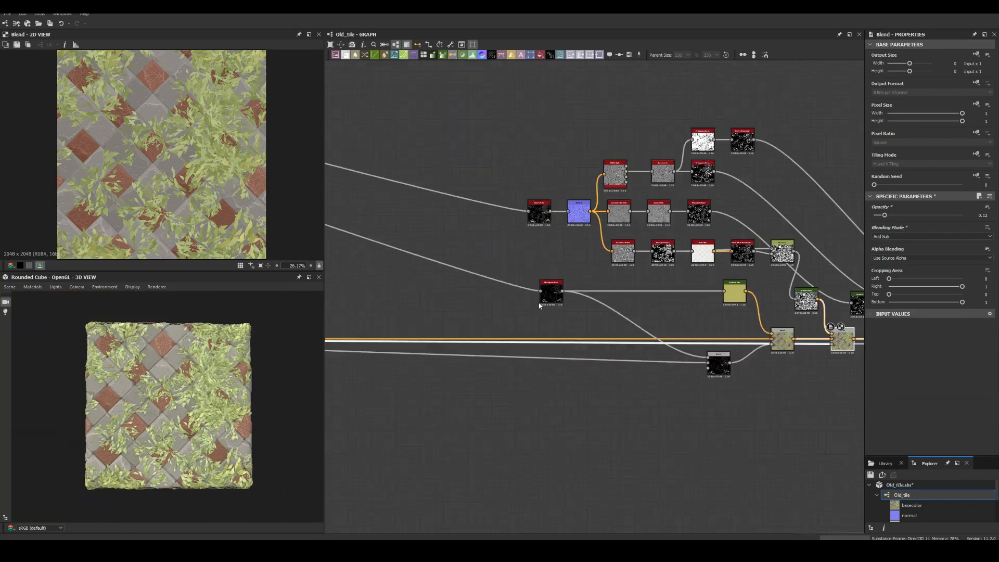
{"action": "key", "text": "ctrl+d"}
{"action": "double_click", "coordinate": [446, 297]}
{"action": "left_click_drag", "start_coordinate": [931, 390], "coordinate": [945, 390]}
{"action": "key", "text": "ctrl+v"}
{"action": "key", "text": "Delete"}
{"action": "left_click", "coordinate": [642, 329]}
{"action": "key", "text": "ctrl+d"}
{"action": "left_click_drag", "start_coordinate": [628, 263], "coordinate": [655, 262]}
{"action": "double_click", "coordinate": [670, 264]}
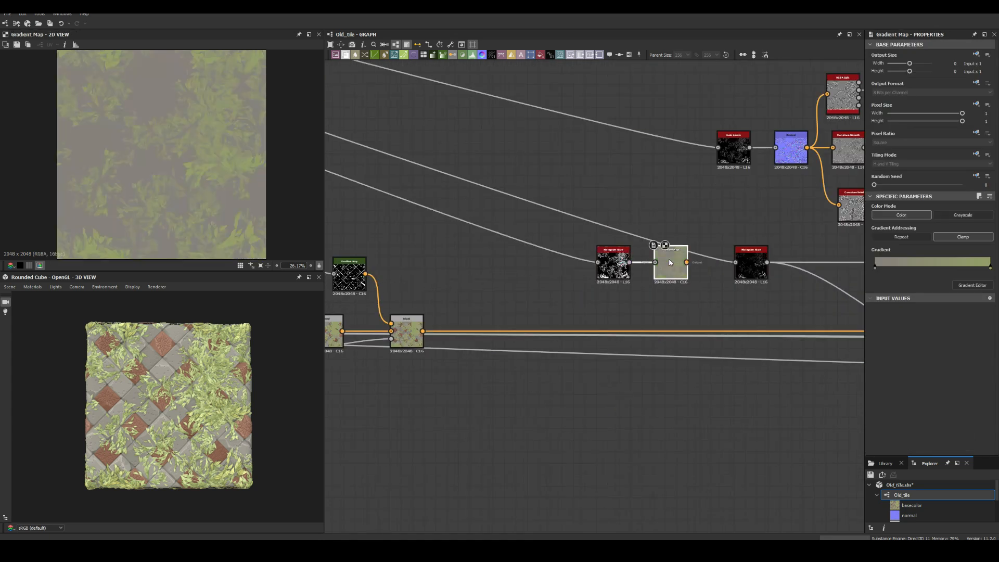
Recolor the duplicated Gradient Map's gradient to a brownish olive tone.
{"action": "left_click", "coordinate": [973, 286]}
{"action": "left_click", "coordinate": [507, 48]}
{"action": "left_click", "coordinate": [331, 25]}
{"action": "left_click_drag", "start_coordinate": [463, 153], "coordinate": [460, 154]}
Duplicate a base color Blend, place it ahead of the yellow leaf layer, and connect the brownish olive Gradient Map to it.
{"action": "scroll", "coordinate": [415, 289], "scroll_direction": "down", "scroll_amount": 3}
{"action": "left_click", "coordinate": [801, 314]}
{"action": "key", "text": "ctrl+d"}
{"action": "left_click_drag", "start_coordinate": [818, 317], "coordinate": [600, 314]}
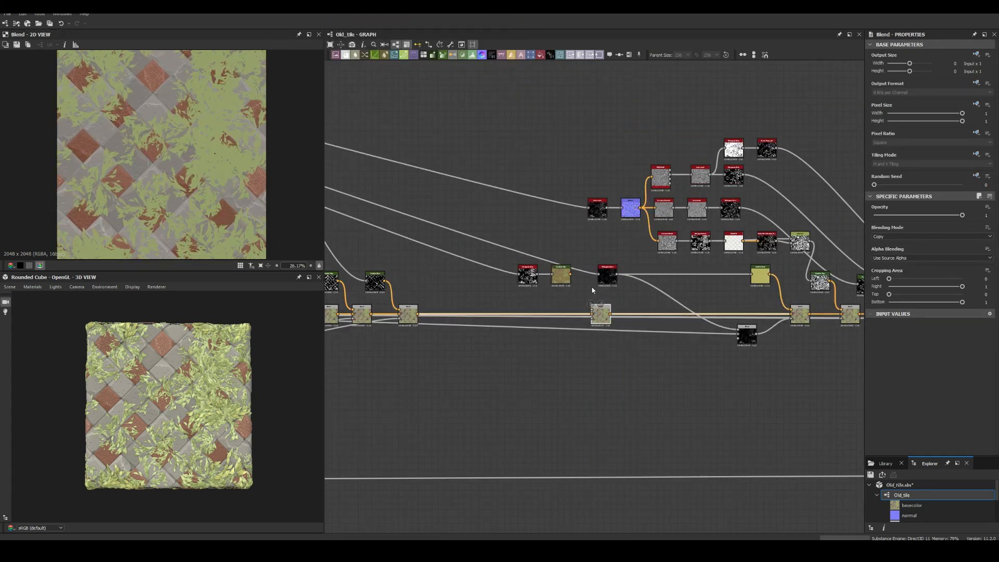
{"action": "left_click_drag", "start_coordinate": [572, 274], "coordinate": [590, 308]}
Make the yellow leaf Gradient Map's color slightly more saturated and brighter.
{"action": "scroll", "coordinate": [168, 406], "scroll_direction": "up", "scroll_amount": 4}
{"action": "left_click", "coordinate": [463, 278]}
{"action": "left_click", "coordinate": [930, 265]}
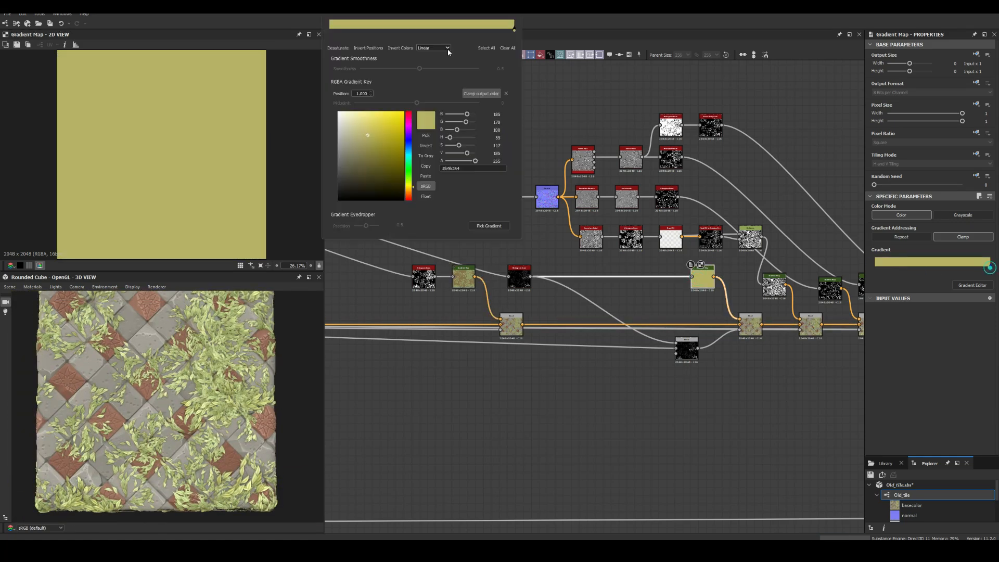
{"action": "left_click_drag", "start_coordinate": [461, 146], "coordinate": [465, 146]}
{"action": "left_click_drag", "start_coordinate": [467, 153], "coordinate": [469, 153]}
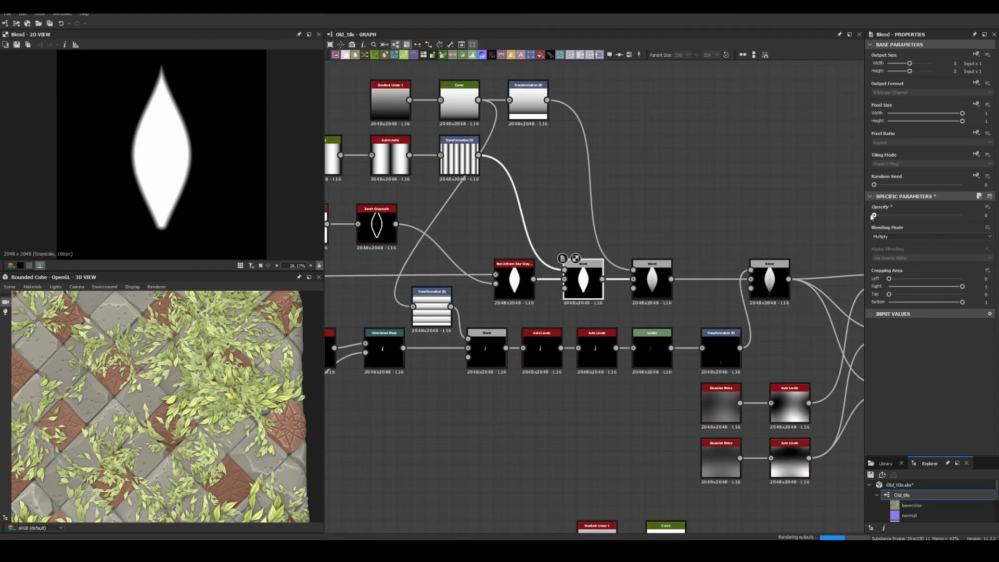
Set the leaf shape's vertical-stripe Multiply Blend to a very low opacity and check the leaves on the 3D model.
{"action": "scroll", "coordinate": [226, 344], "scroll_direction": "up", "scroll_amount": 5}
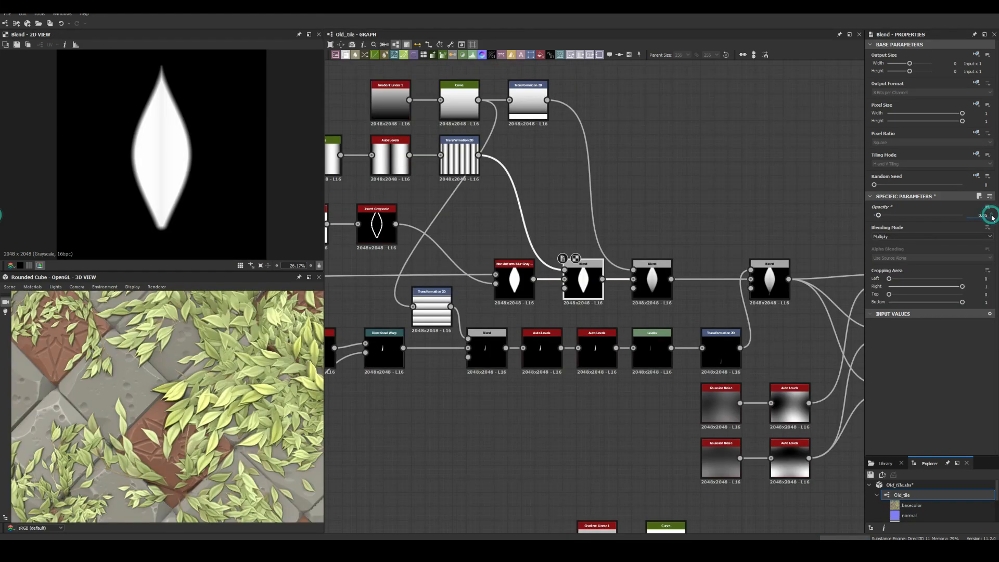
{"action": "scroll", "coordinate": [225, 344], "scroll_direction": "down", "scroll_amount": 5}
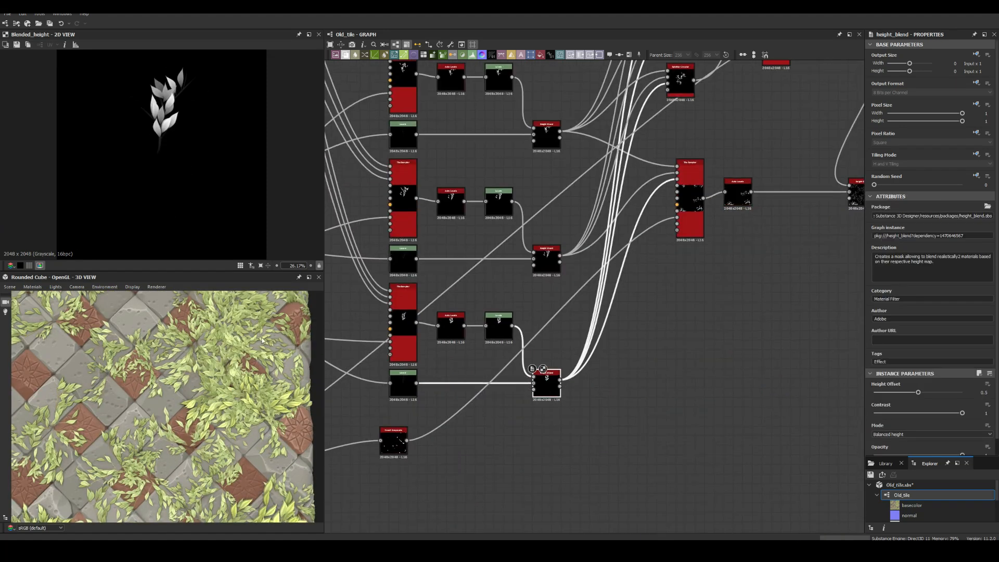
Extend the grayscale Blend chain below the base color with an Add (Linear Dodge) Blend at 0.07 opacity and a Subtract Blend.
{"action": "scroll", "coordinate": [262, 340], "scroll_direction": "down", "scroll_amount": 5}
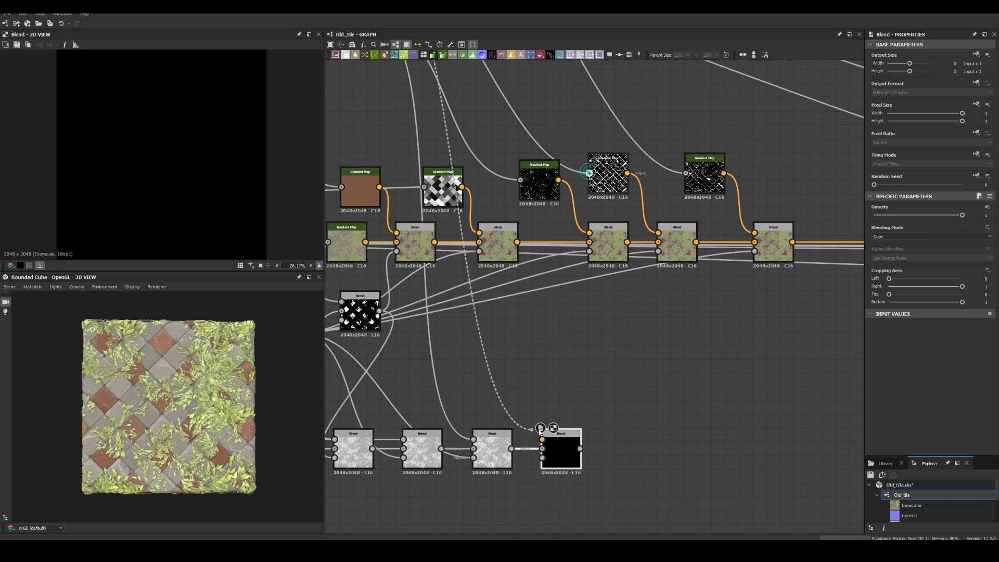
{"action": "left_click", "coordinate": [885, 236]}
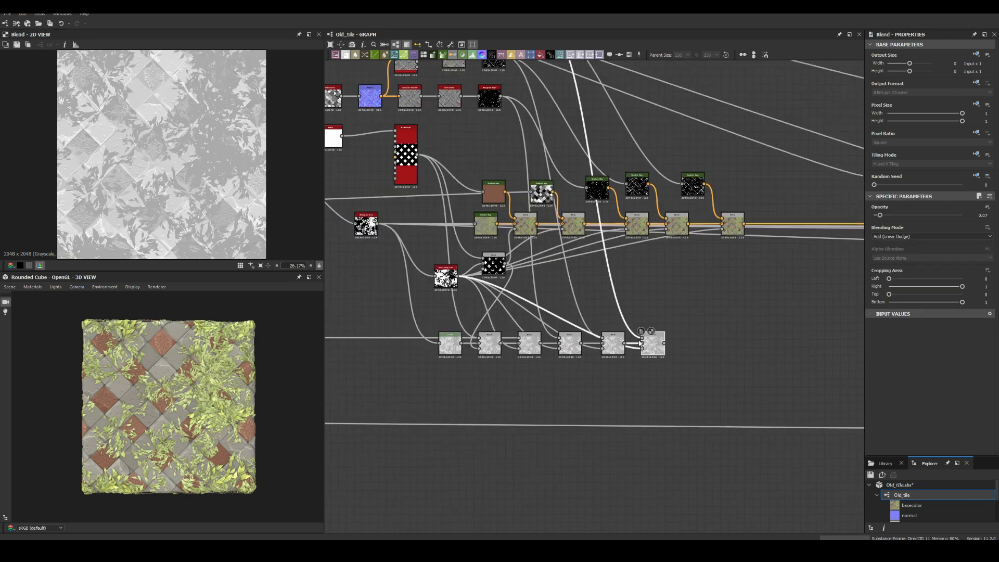
{"action": "scroll", "coordinate": [676, 348], "scroll_direction": "up", "scroll_amount": 2}
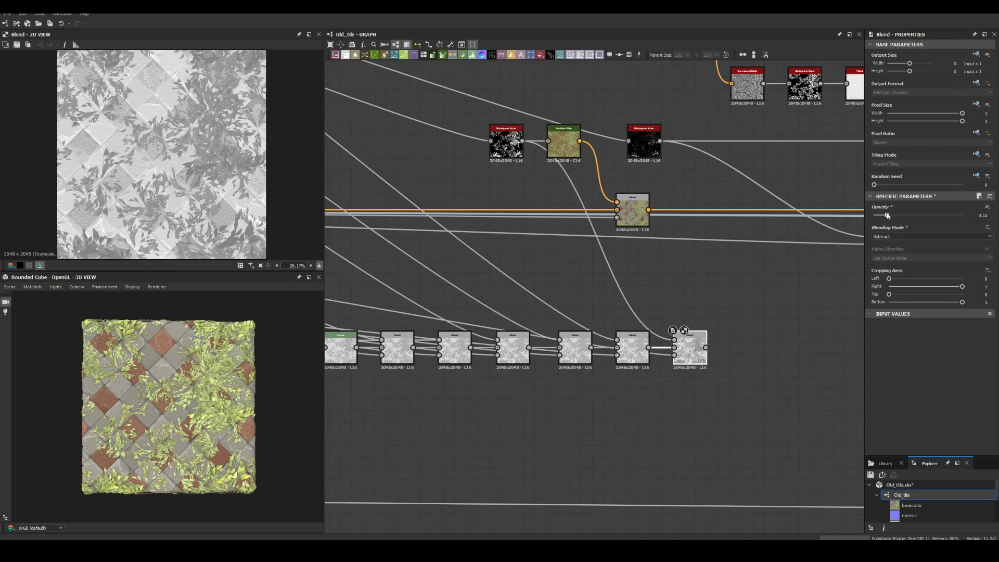